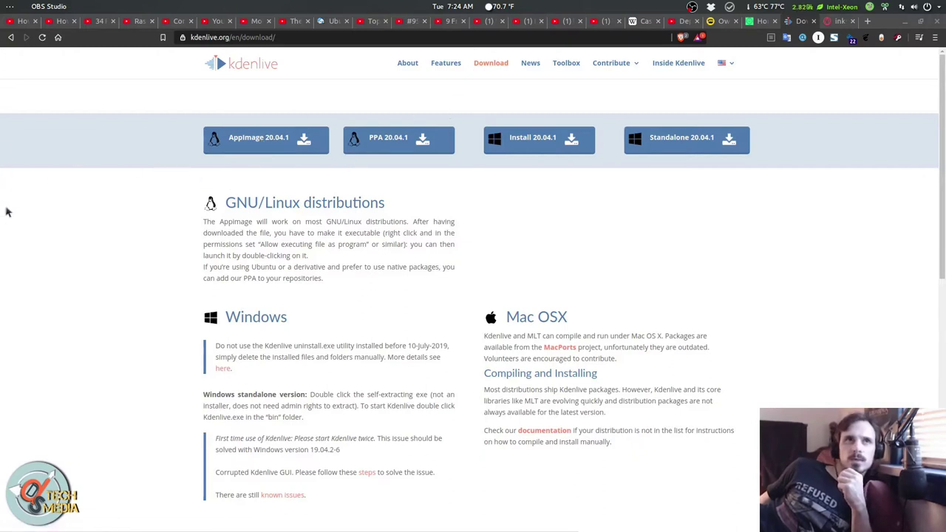
# Run kdenlive-20.04.1b-x86_64.appimage from the appimages folder, minimize the file manager and enlarge the Kdenlive window to fill the screen.
pyautogui.moveTo(3, 215)
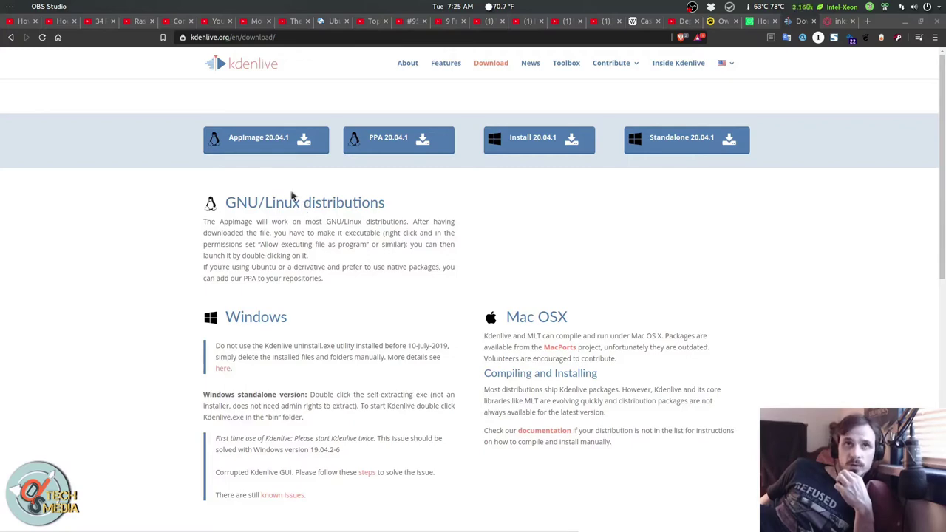
pyautogui.click(17, 64)
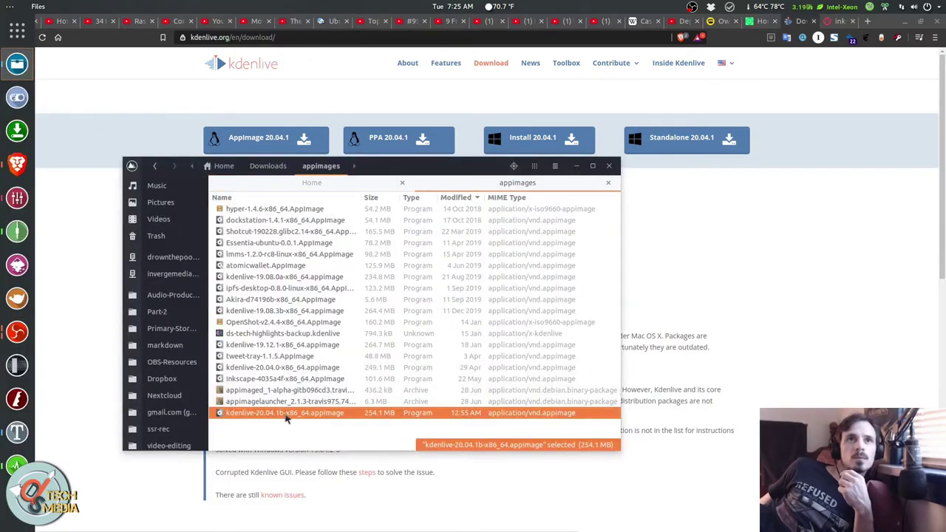
pyautogui.rightClick(287, 419)
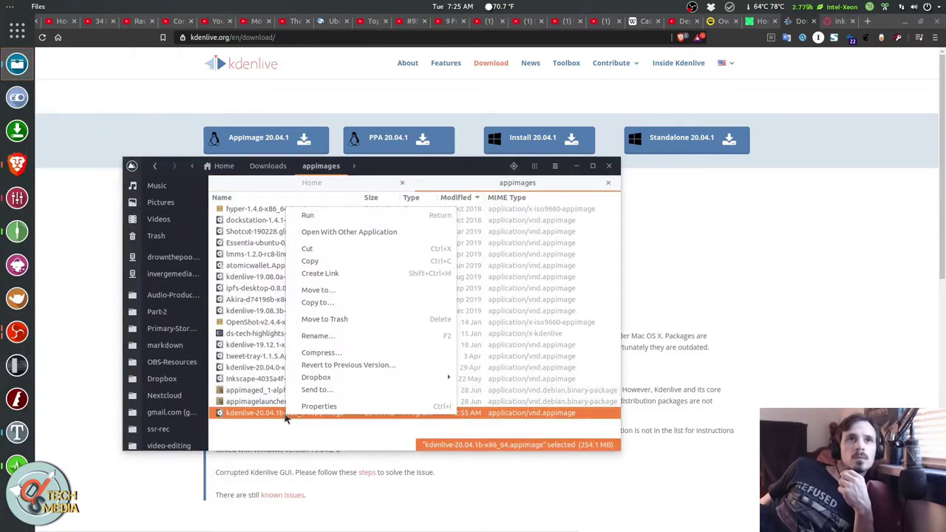
pyautogui.click(361, 215)
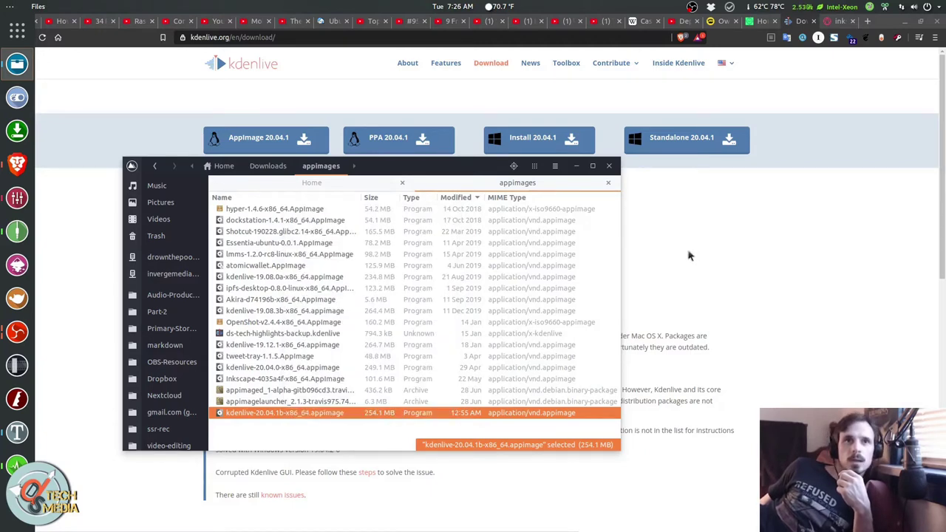
pyautogui.click(569, 168)
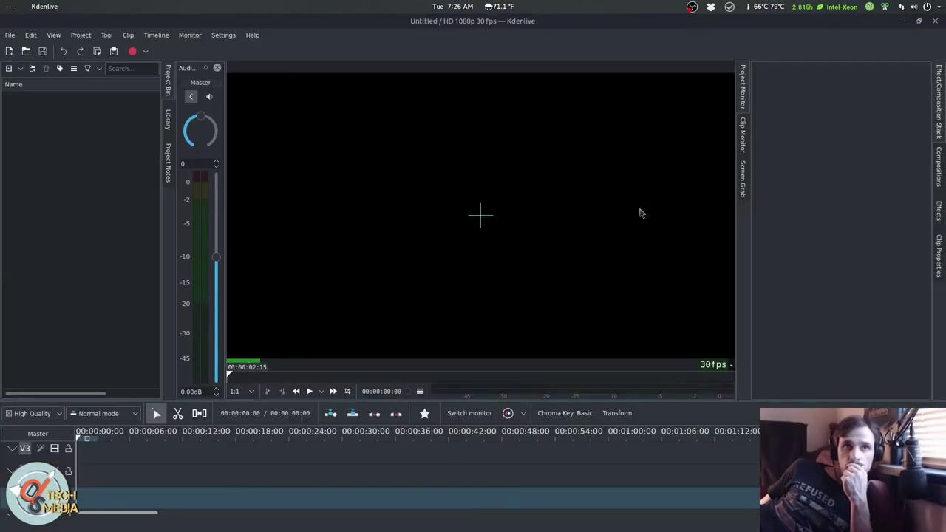
pyautogui.doubleClick(531, 28)
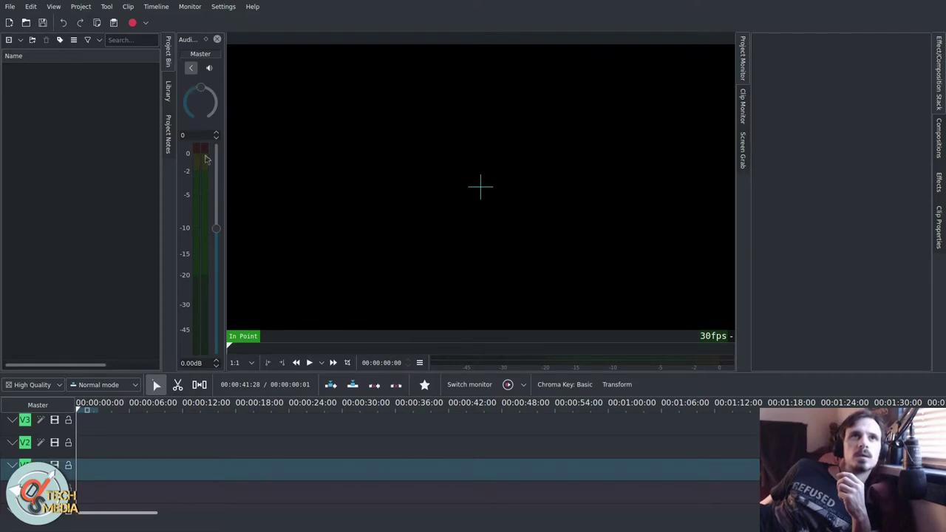
# Expand the audio mixer to show the individual track channels, and display the effects of the V3 track and of Master.
pyautogui.click(190, 68)
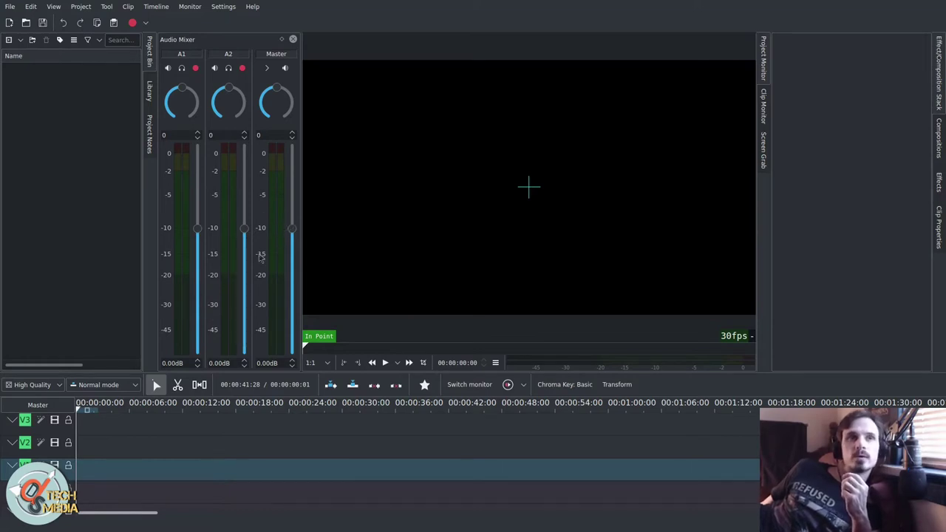
pyautogui.click(42, 425)
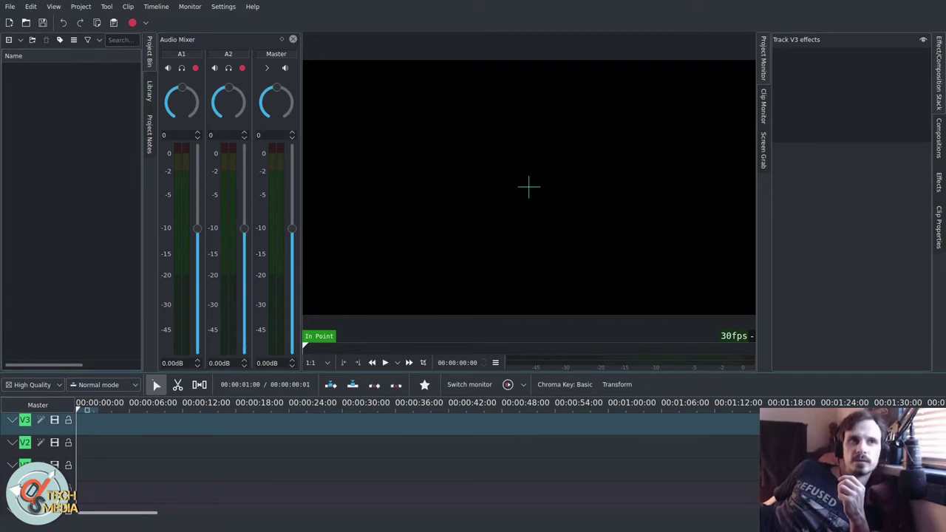
pyautogui.press('Up')
pyautogui.click(31, 404)
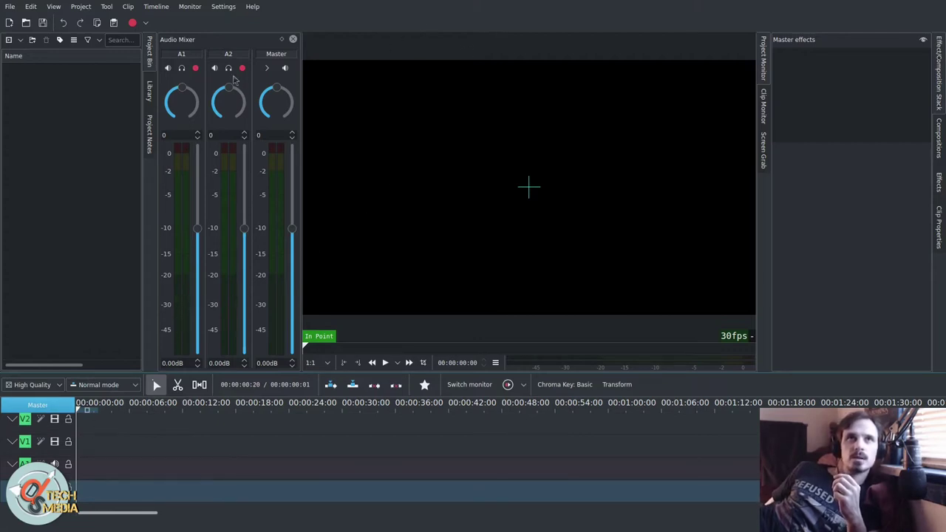
# Open the recent project kdnlv-20.kdenlive.
pyautogui.click(10, 5)
pyautogui.moveTo(44, 44)
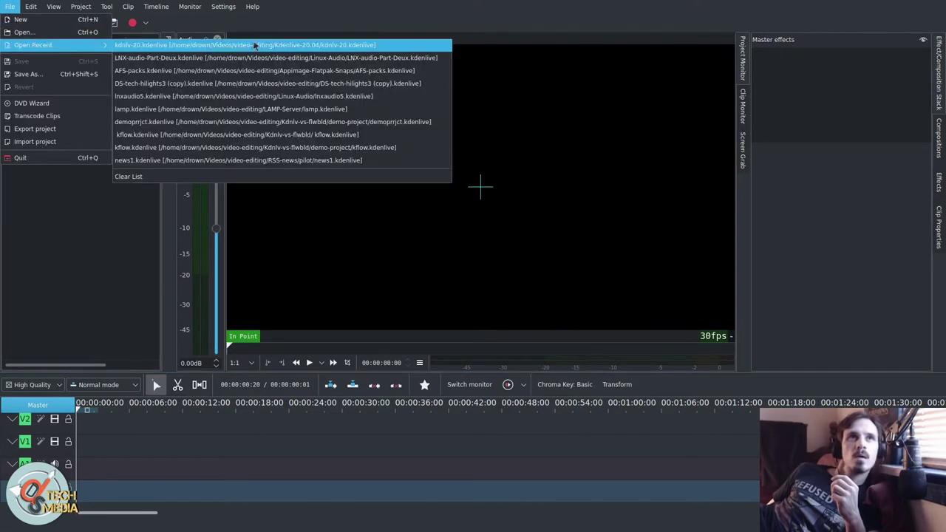
pyautogui.click(254, 46)
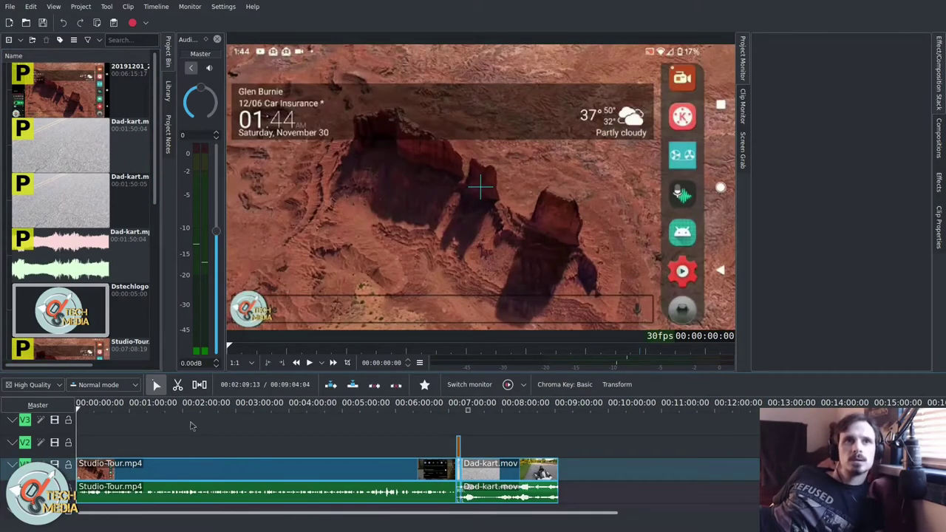
# Move the playhead to about 00:02:41:20 and select the Studio-Tour.mp4 clip in the timeline.
pyautogui.click(203, 492)
pyautogui.click(220, 446)
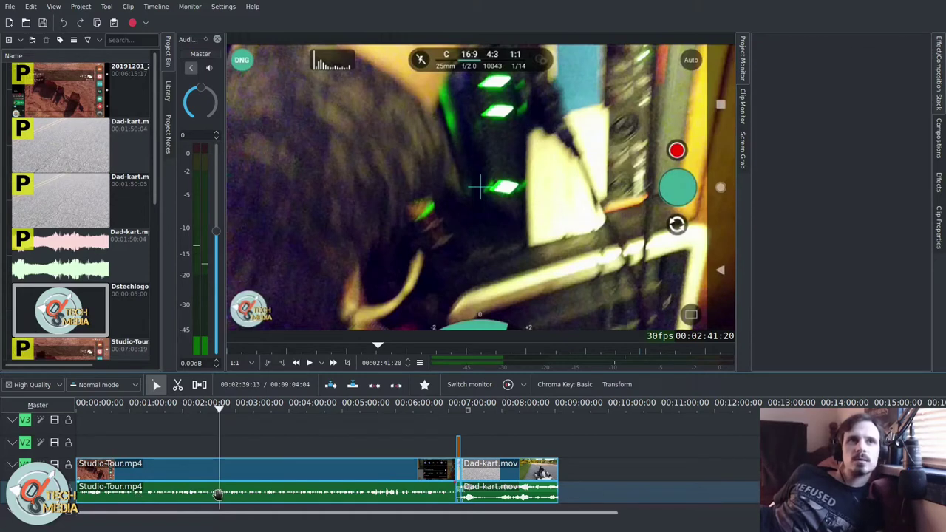
pyautogui.click(218, 494)
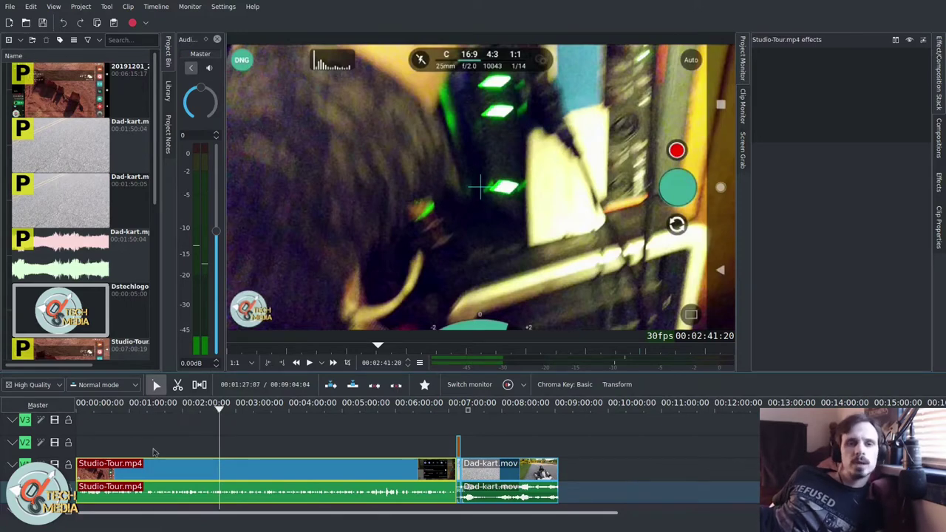
# Widen the project bin to show the rating column and rate 20191201_235658.mp4 five stars.
pyautogui.moveTo(176, 156); pyautogui.dragTo(341, 156)
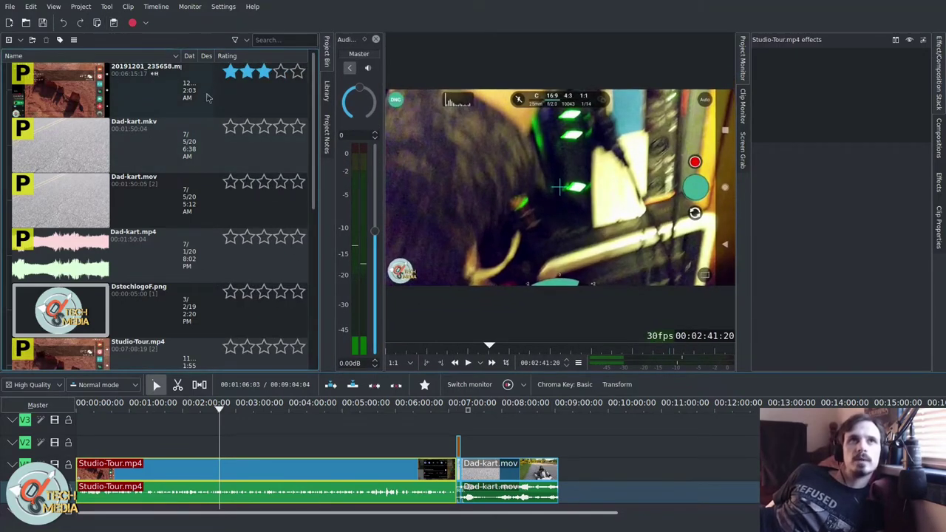
pyautogui.click(281, 72)
pyautogui.click(238, 131)
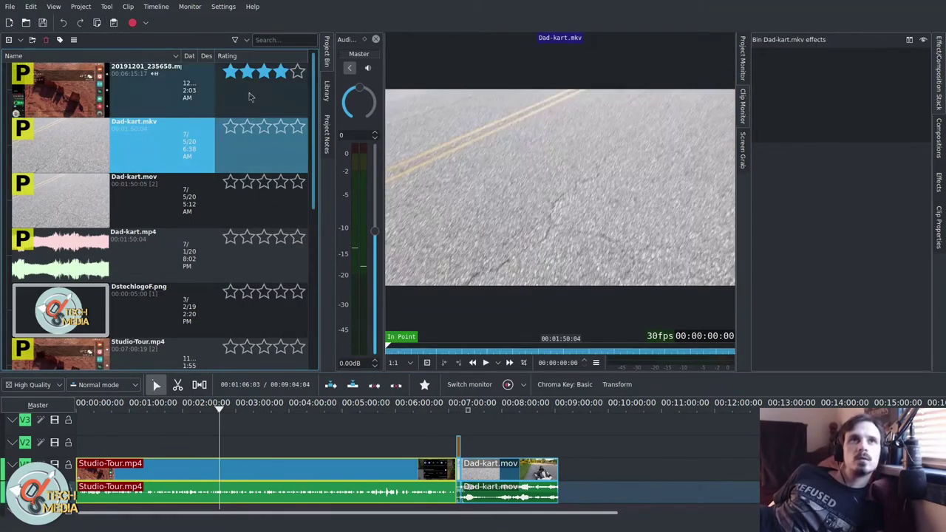
pyautogui.press('Up')
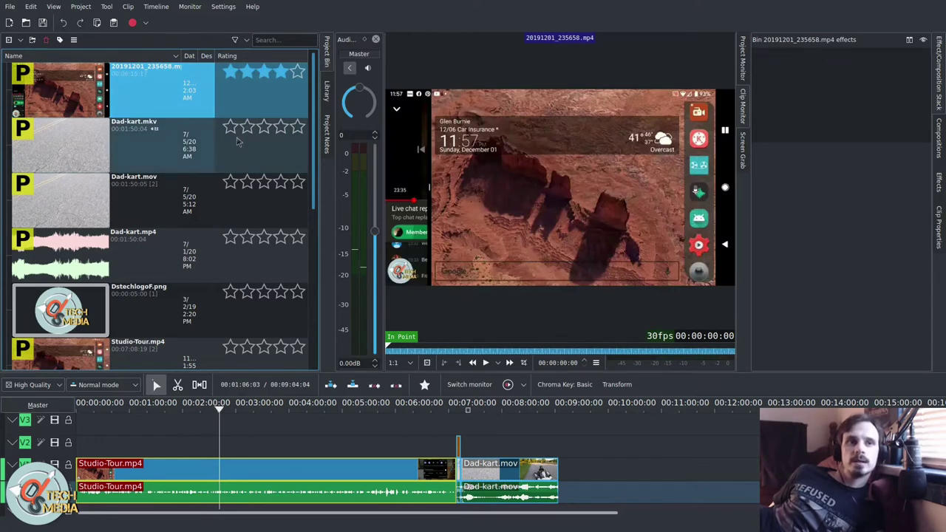
pyautogui.click(300, 74)
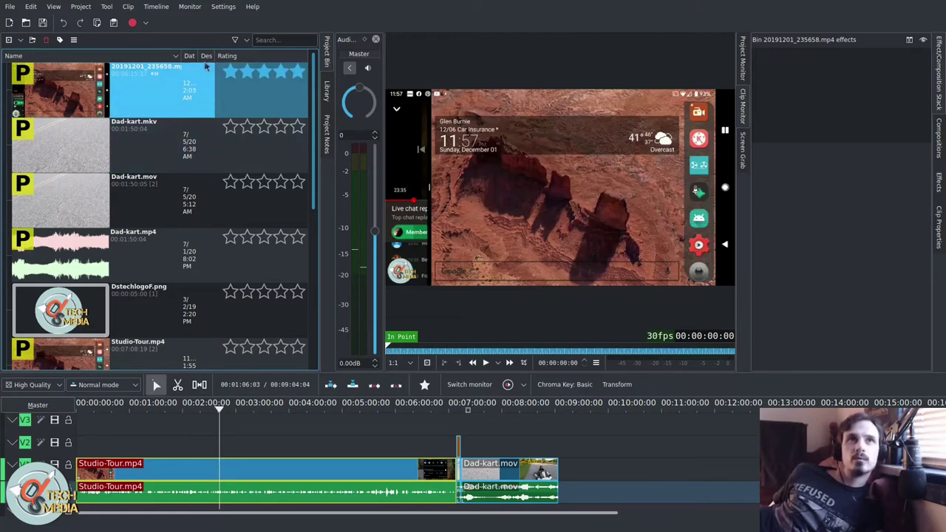
# Sort the project bin clips by date and show the colour tags above the clip list.
pyautogui.click(189, 56)
pyautogui.click(189, 56)
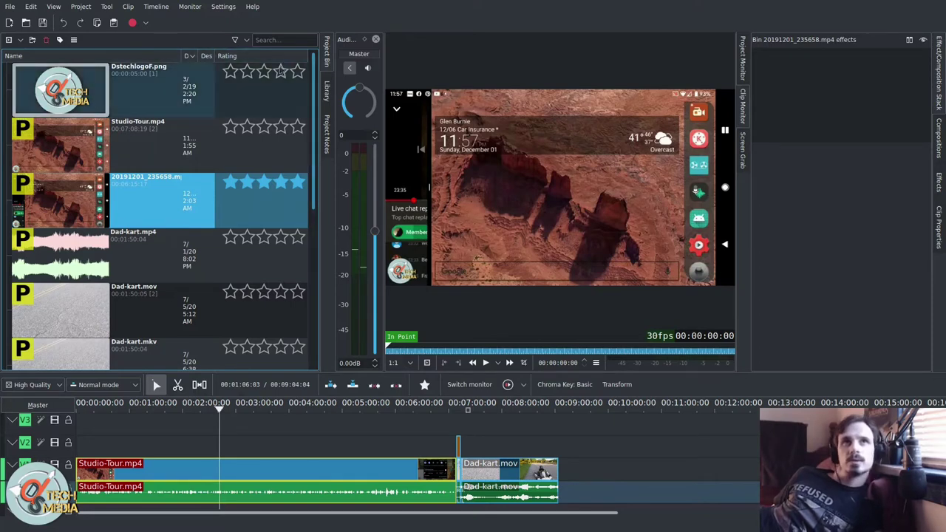
pyautogui.click(60, 40)
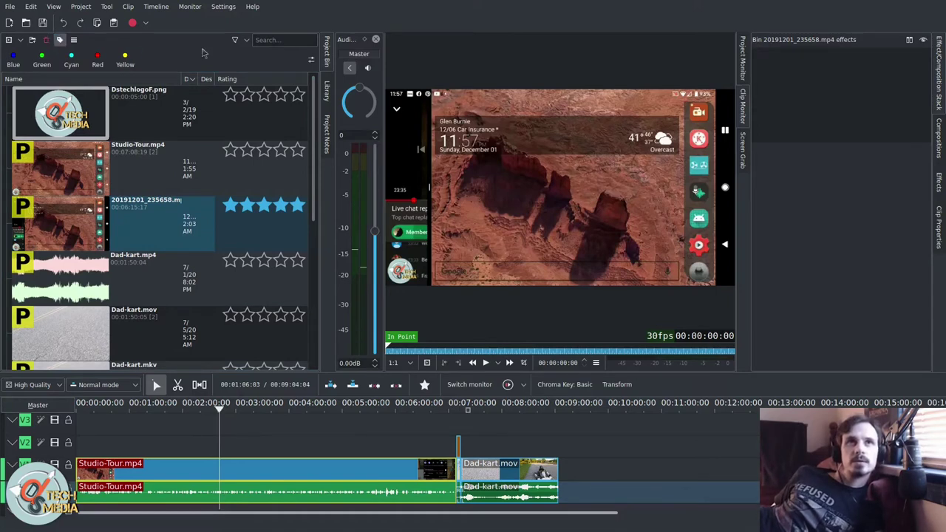
# Tag Studio-Tour.mp4 with red, yellow, cyan, green and blue, and tag Dad-kart.mp4 with red and cyan.
pyautogui.press('Up')
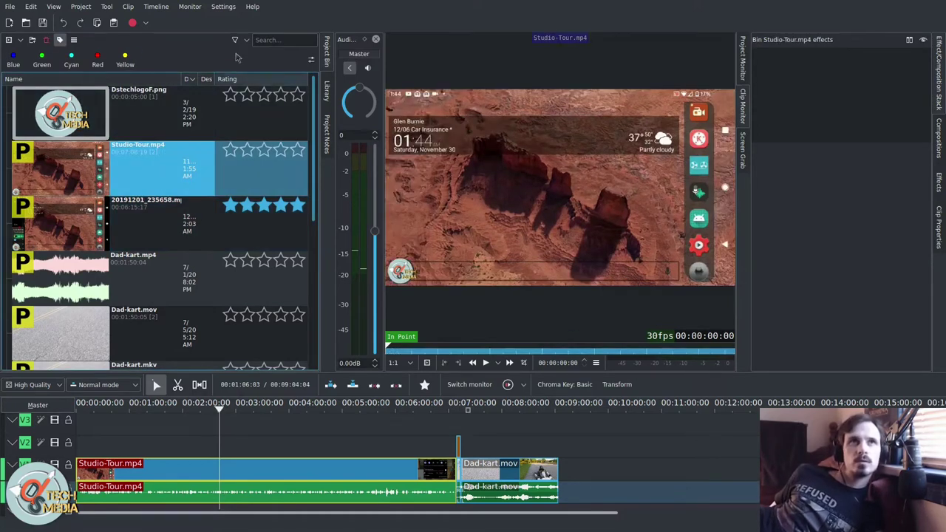
pyautogui.click(103, 63)
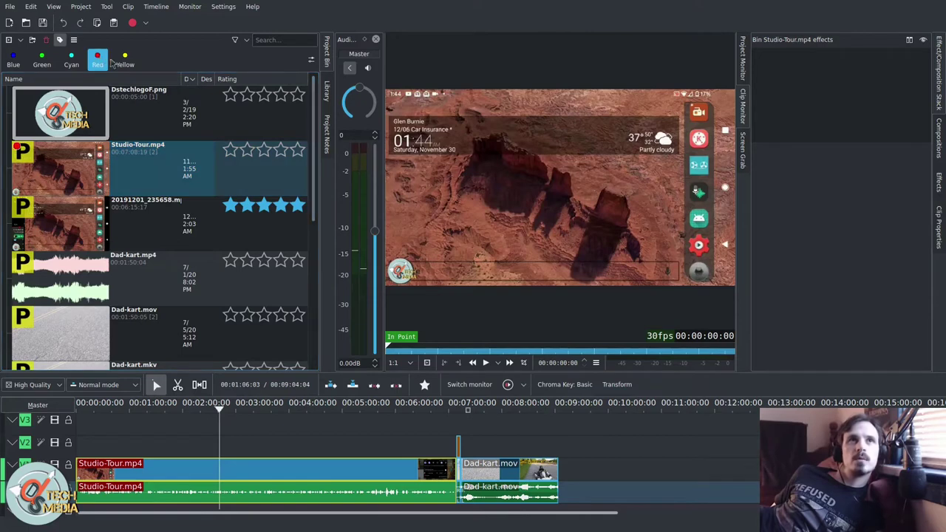
pyautogui.click(119, 64)
pyautogui.click(71, 61)
pyautogui.click(42, 61)
pyautogui.click(15, 60)
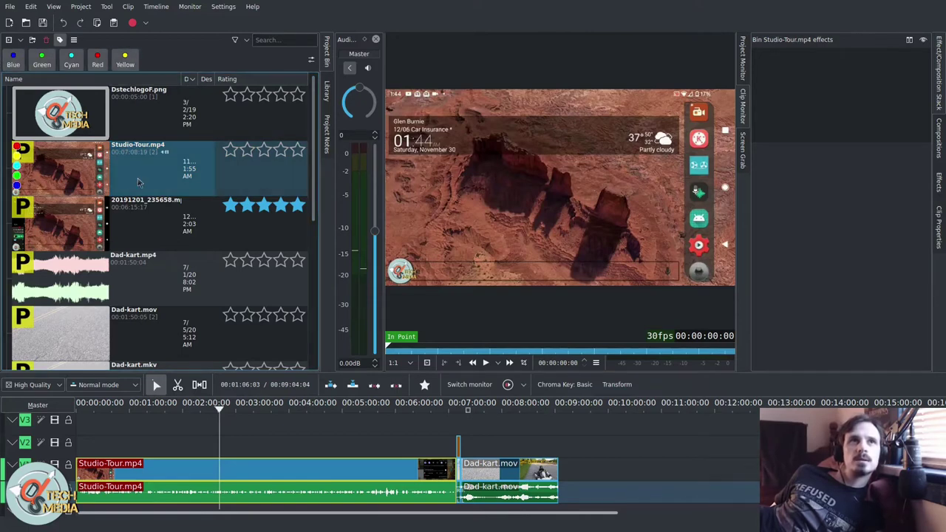
pyautogui.click(167, 272)
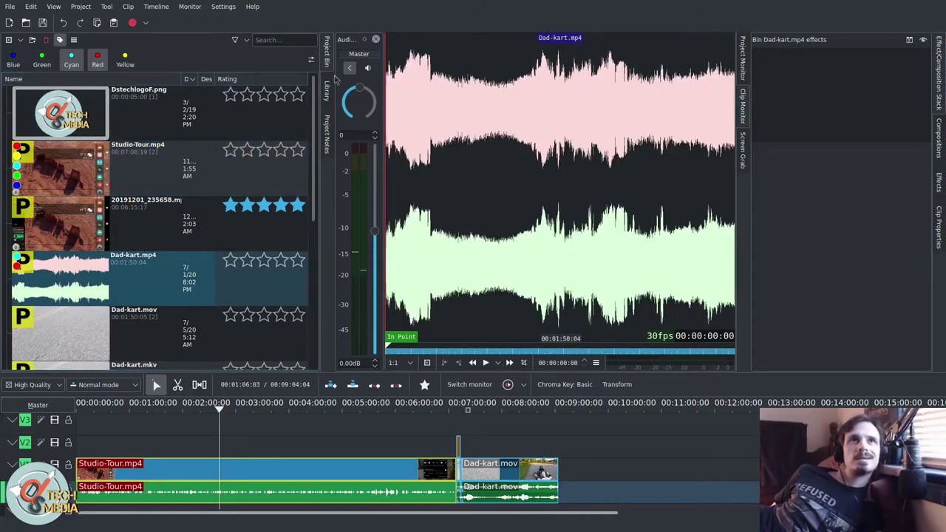
# Filter the project bin by a 5-star rating combined with the cyan tag.
pyautogui.click(249, 40)
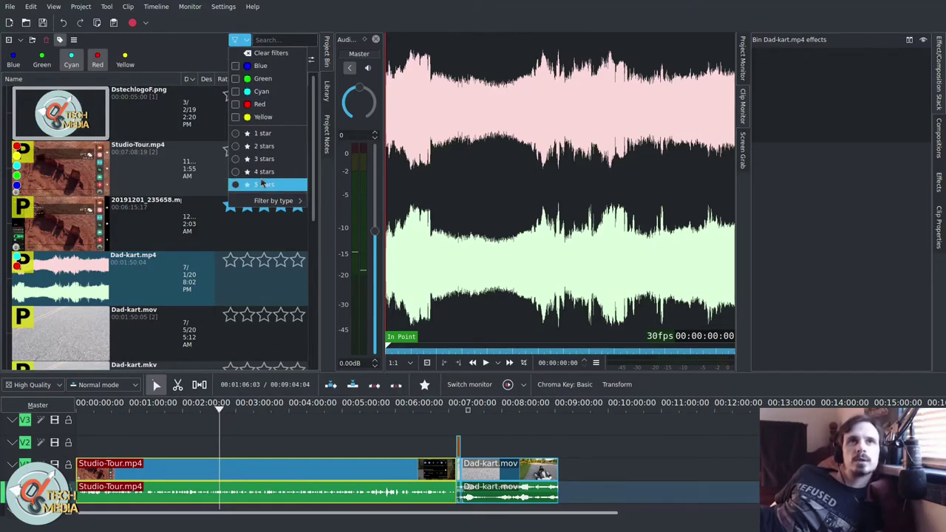
pyautogui.click(262, 184)
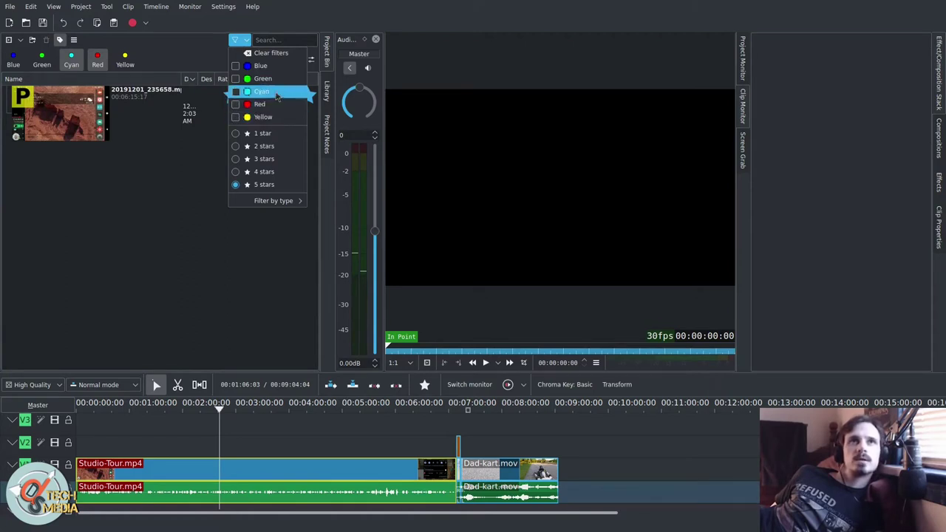
pyautogui.click(275, 92)
pyautogui.click(249, 39)
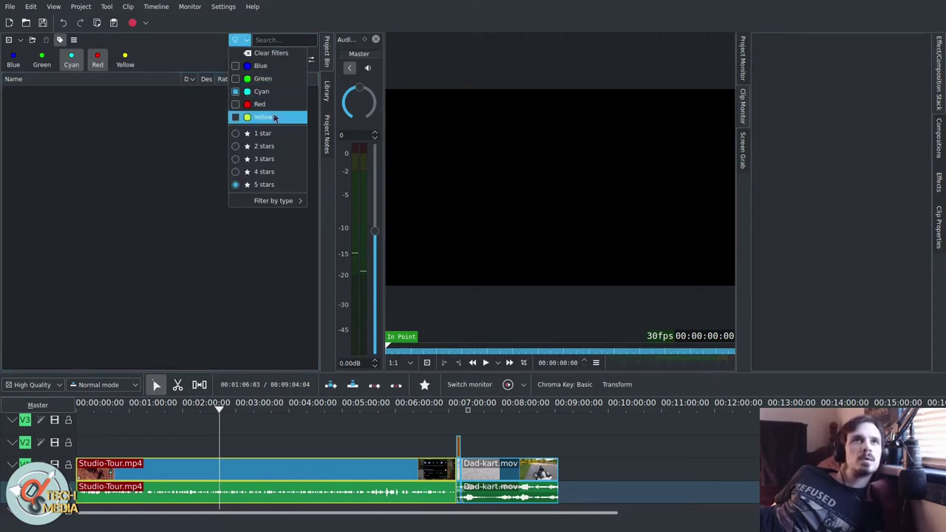
# Filter the project bin by the yellow, cyan, green, blue and red tags together, and reopen the filter options.
pyautogui.click(268, 117)
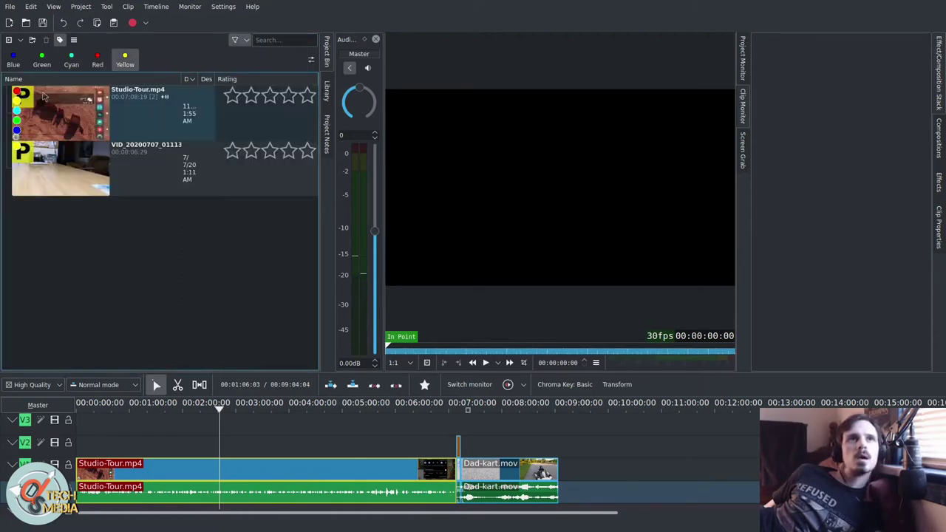
pyautogui.click(248, 40)
pyautogui.click(270, 91)
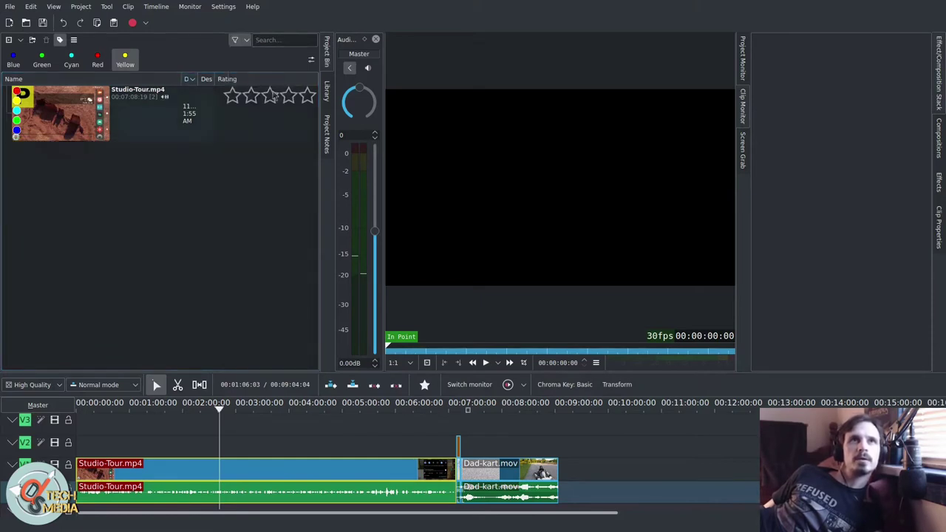
pyautogui.click(246, 40)
pyautogui.click(263, 79)
pyautogui.click(244, 40)
pyautogui.click(258, 66)
pyautogui.click(244, 40)
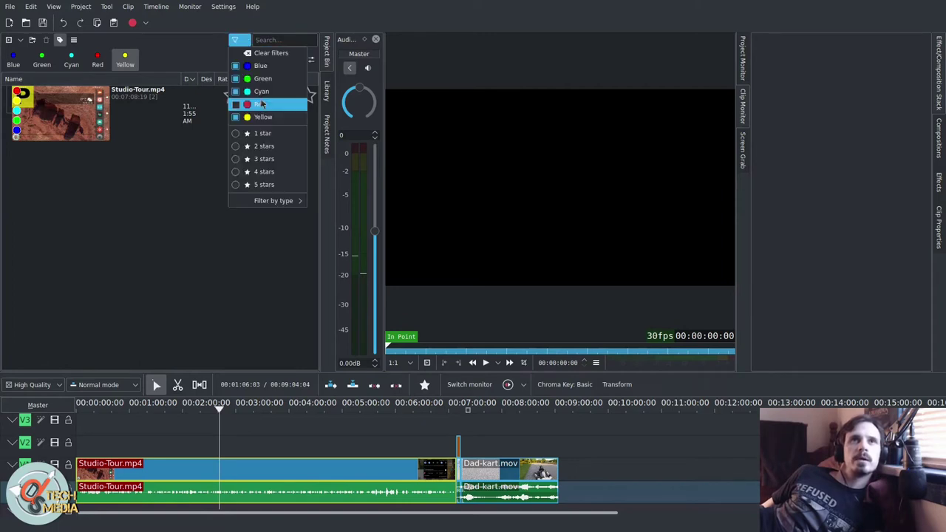
pyautogui.click(262, 104)
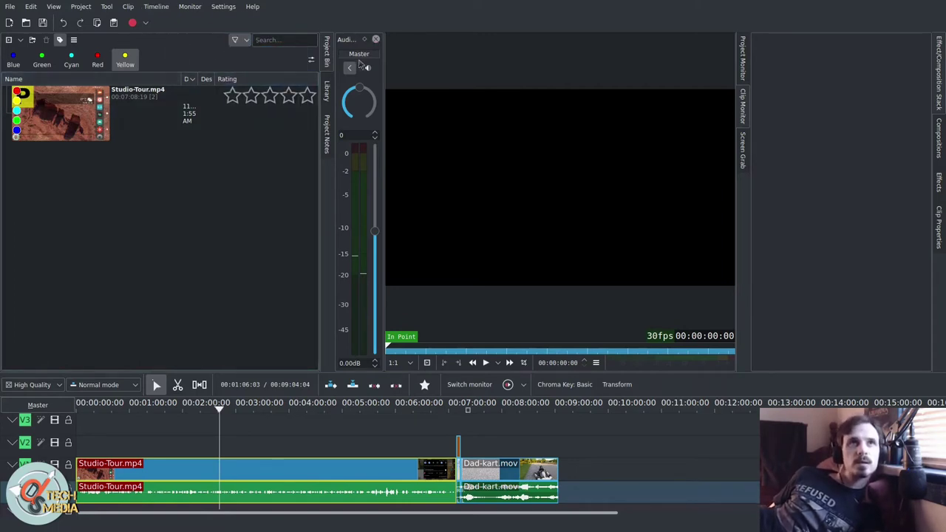
pyautogui.click(245, 39)
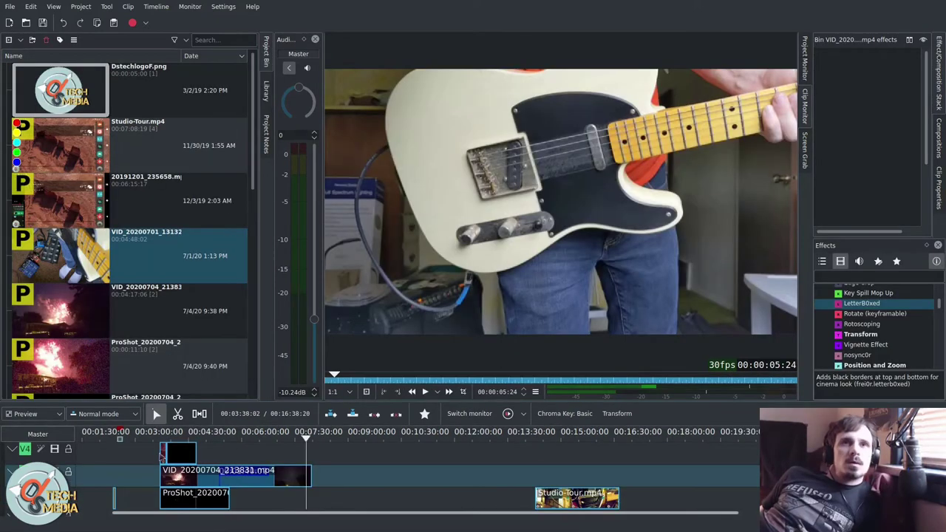
# Open the Replace Clip file dialog for 20191201_235658.mp4 and cancel it without choosing a replacement.
pyautogui.rightClick(135, 259)
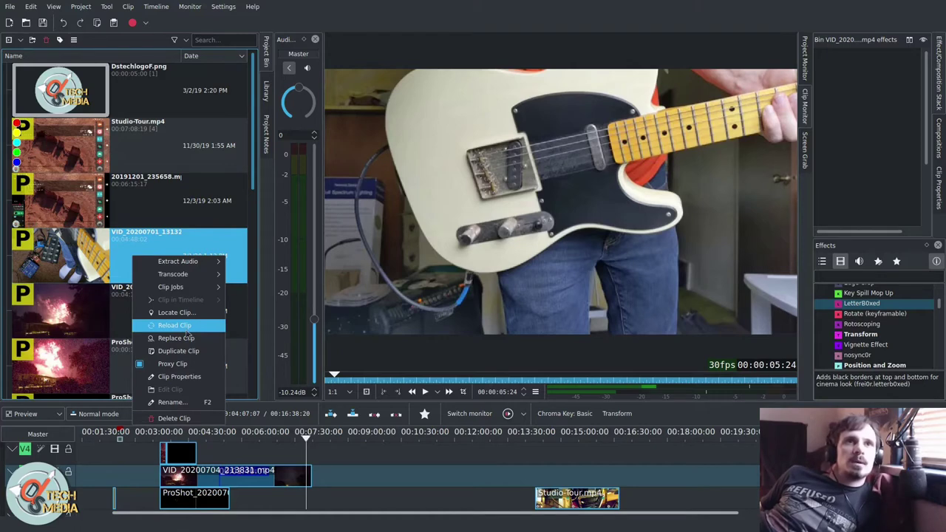
pyautogui.rightClick(131, 217)
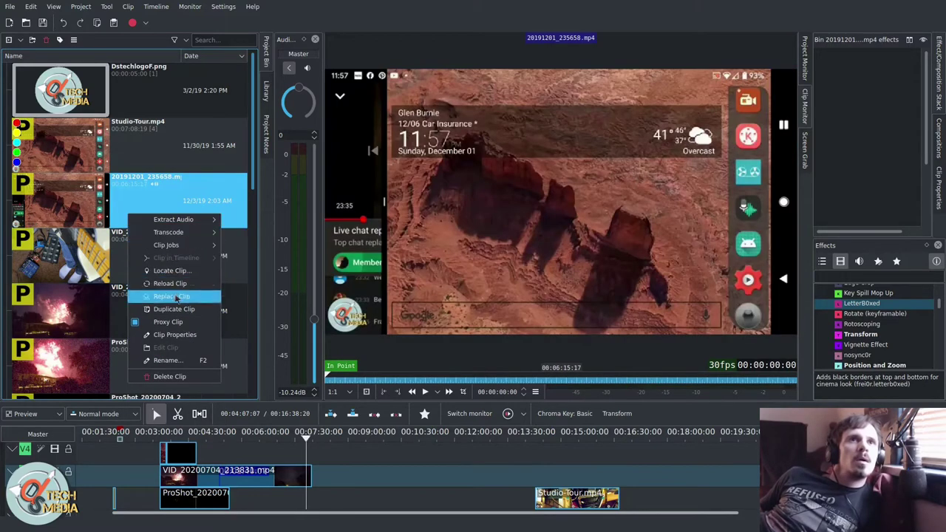
pyautogui.click(177, 297)
pyautogui.scroll(-1, 457, 253)
pyautogui.scroll(3, 456, 253)
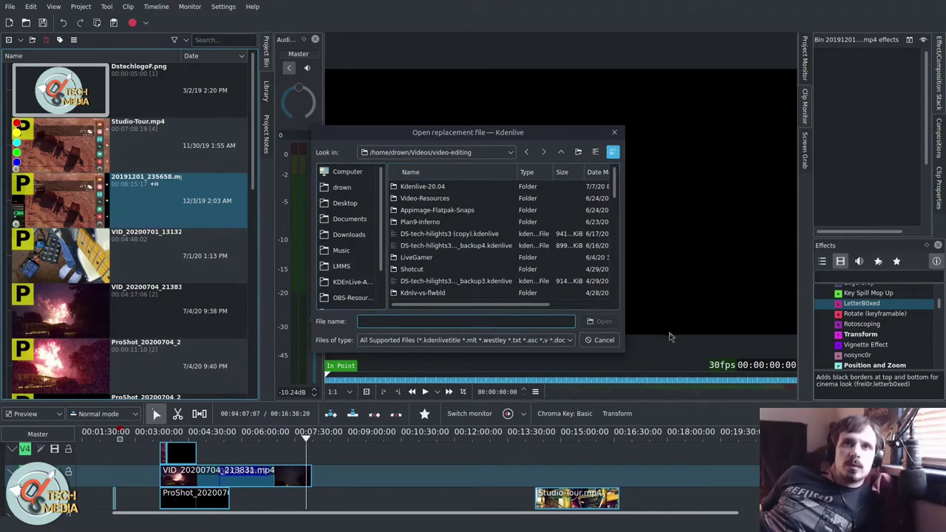
pyautogui.click(608, 340)
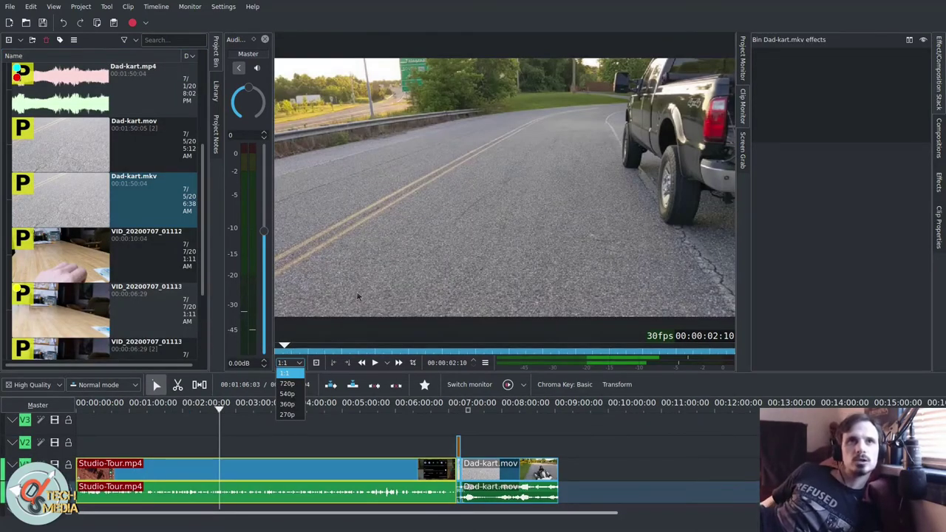
# Review the clip monitor's preview resolution choices from 720p to 270p and keep 1:1.
pyautogui.click(292, 375)
pyautogui.click(299, 362)
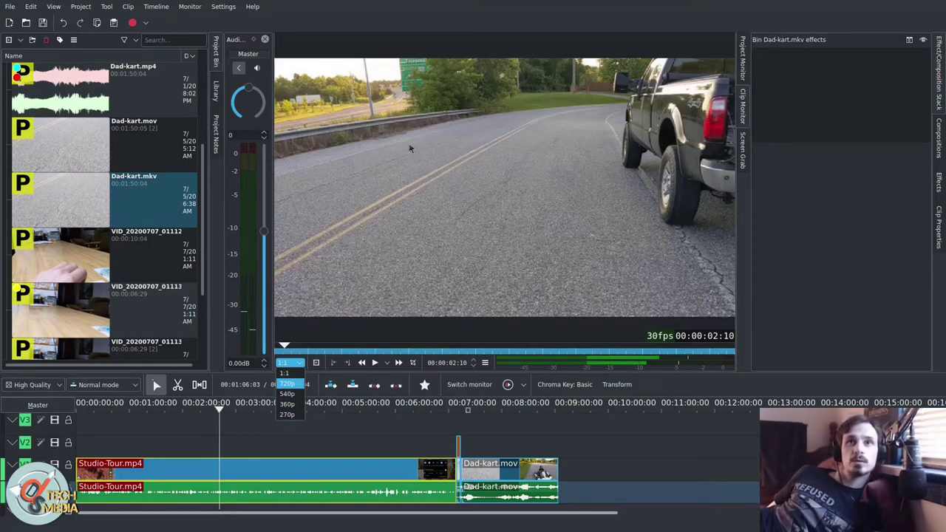
pyautogui.click(428, 160)
pyautogui.moveTo(536, 293)
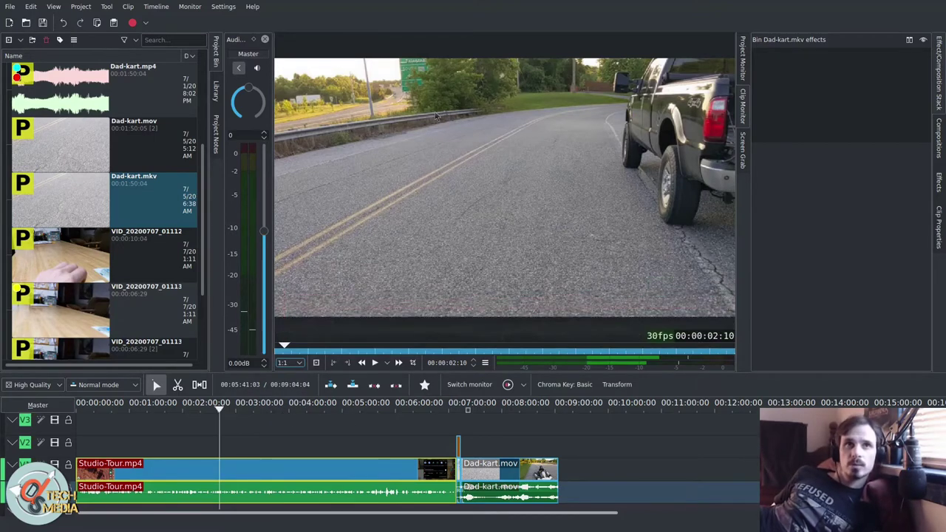
pyautogui.moveTo(284, 342)
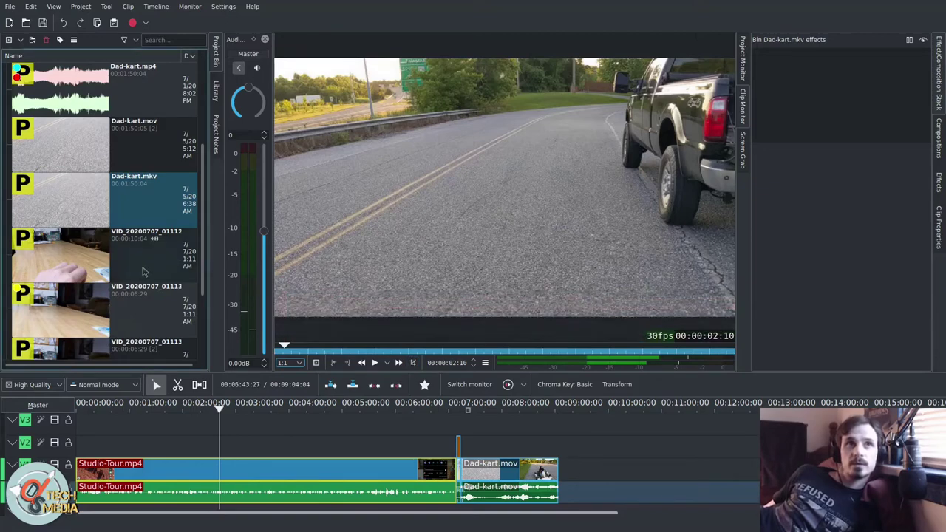
# Scrub the timeline through Studio-Tour.mp4 and on to about 00:08:15 in Dad-kart.mov.
pyautogui.scroll(3, 171, 254)
pyautogui.scroll(-3, 171, 254)
pyautogui.moveTo(155, 198); pyautogui.dragTo(253, 458)
pyautogui.moveTo(248, 407)
pyautogui.mouseDown()
pyautogui.moveTo(177, 408)
pyautogui.moveTo(256, 408)
pyautogui.mouseUp()
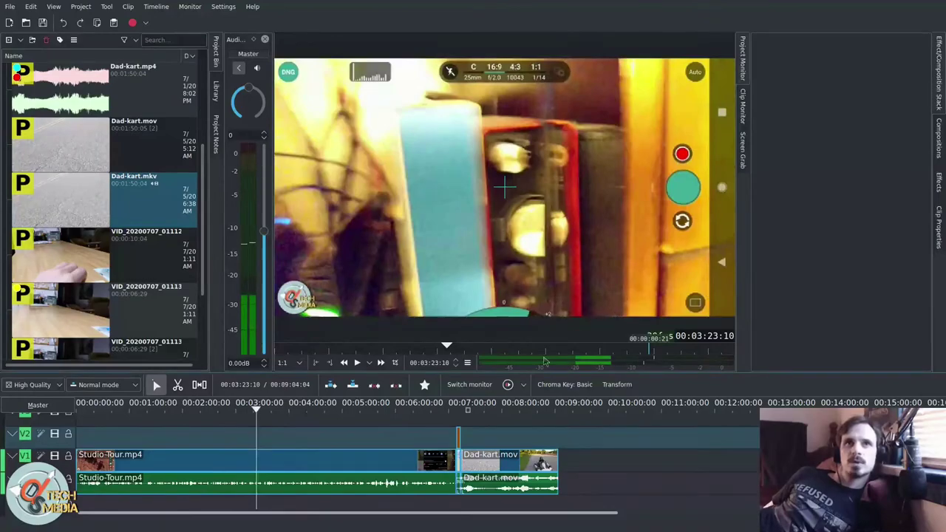
pyautogui.moveTo(274, 452); pyautogui.dragTo(501, 456)
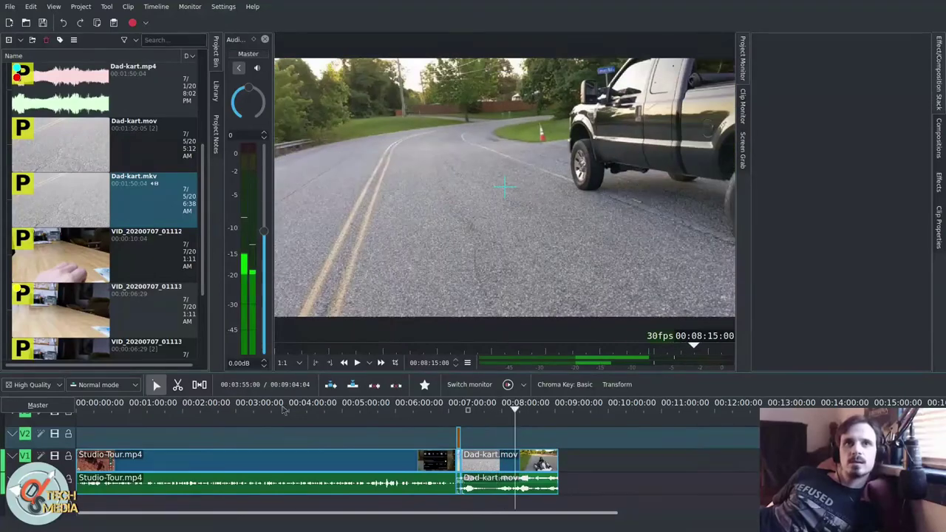
# Move the clips after Studio-Tour.mp4 further along the timeline and stretch Studio-Tour.mp4 to 85% speed.
pyautogui.moveTo(363, 480); pyautogui.dragTo(469, 463)
pyautogui.press('space')
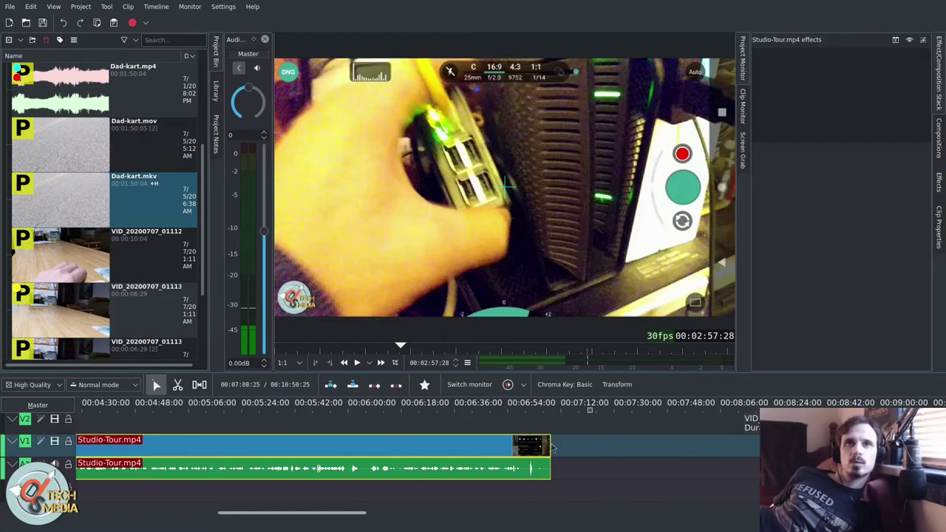
pyautogui.moveTo(549, 443); pyautogui.dragTo(748, 441)
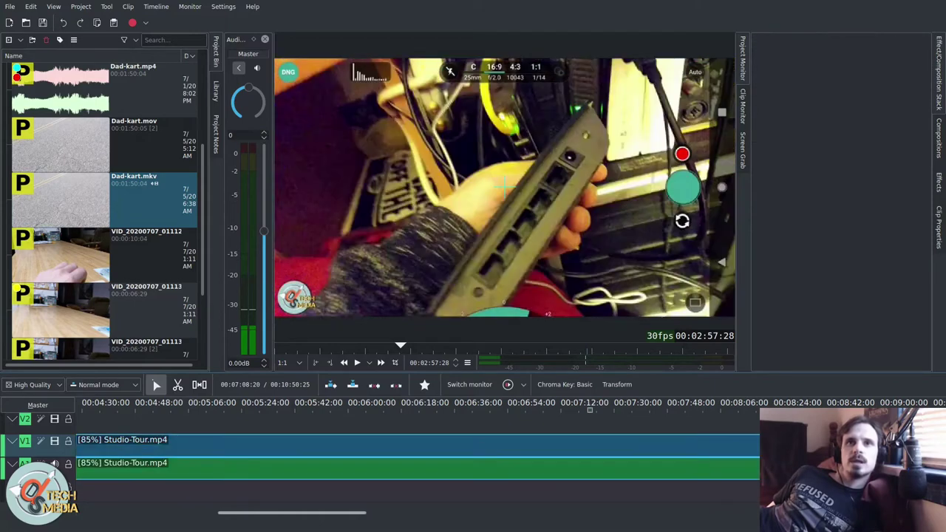
# Play part of the slowed Studio-Tour.mp4 and place the playhead at 00:05:57:00.
pyautogui.click(295, 432)
pyautogui.press('space')
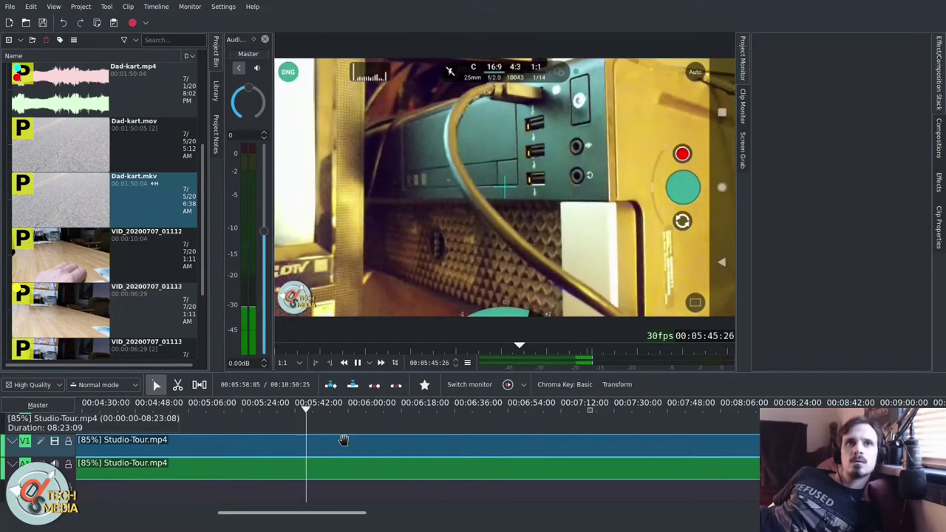
pyautogui.press('space')
pyautogui.click(339, 427)
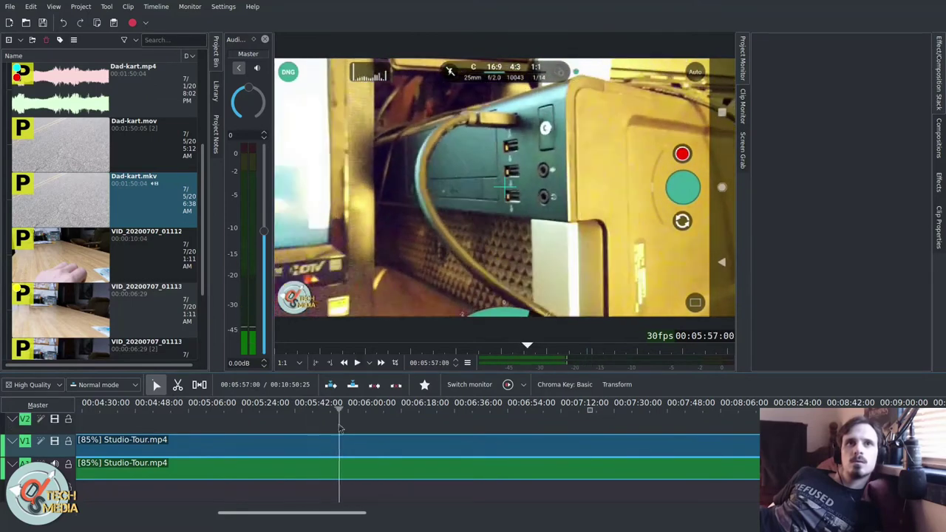
# Enable pitch compensation in the clip speed settings of Studio-Tour.mp4 on the timeline.
pyautogui.click(354, 443)
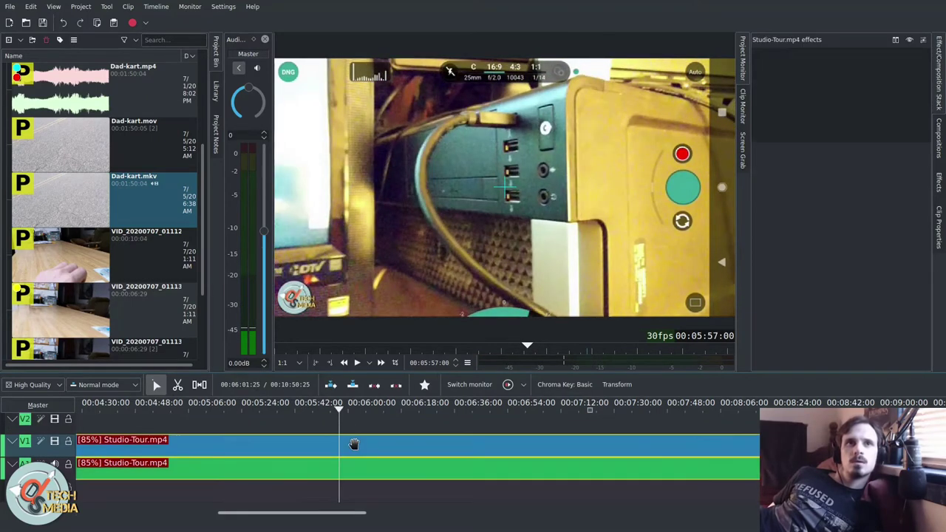
pyautogui.scroll(-5, 353, 446)
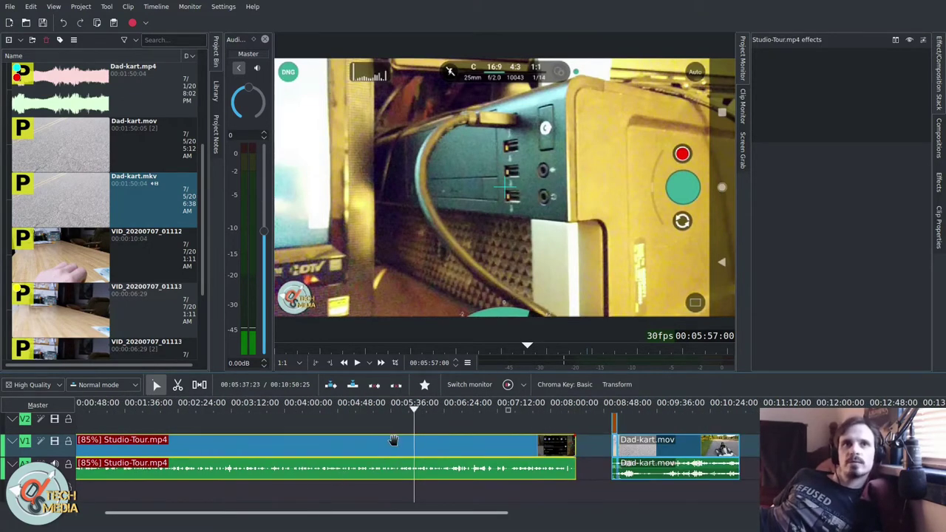
pyautogui.rightClick(390, 468)
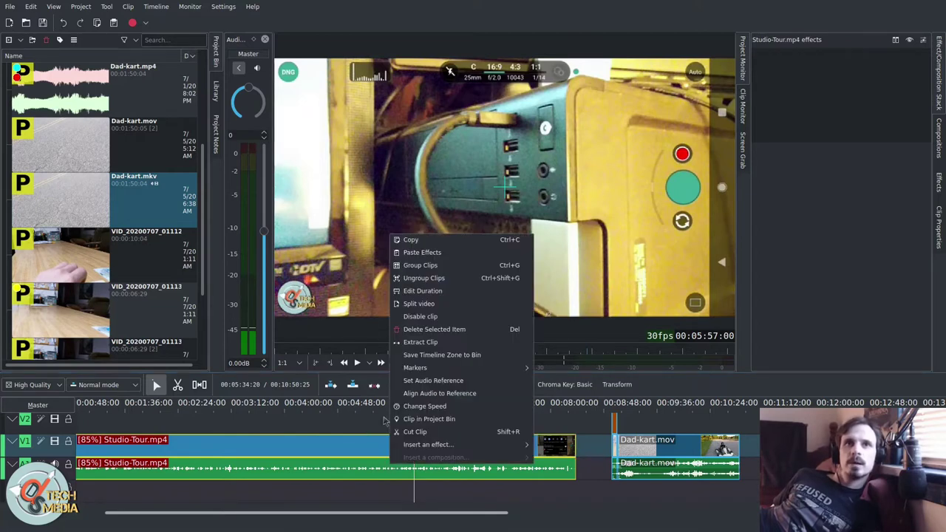
pyautogui.click(462, 408)
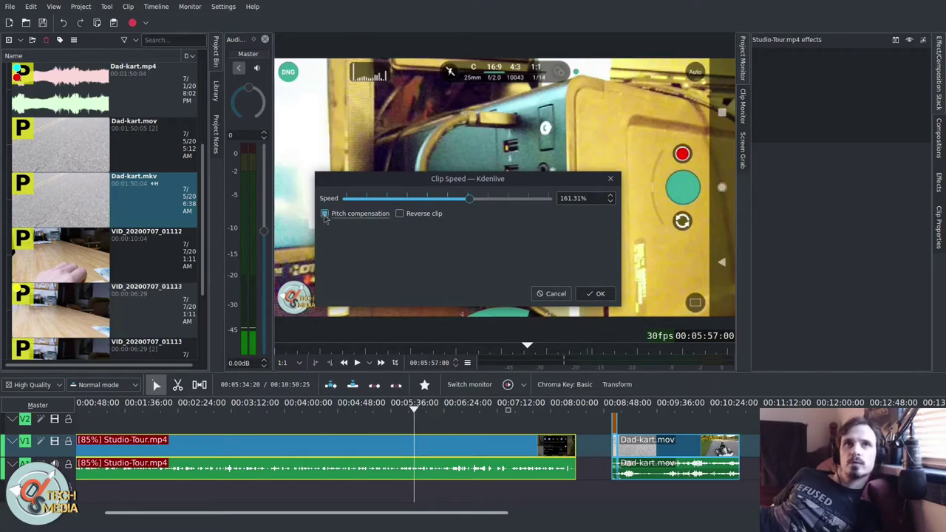
pyautogui.click(596, 294)
# Play several sections of the slowed Studio-Tour.mp4 to listen to its pitch-compensated audio.
pyautogui.press('space')
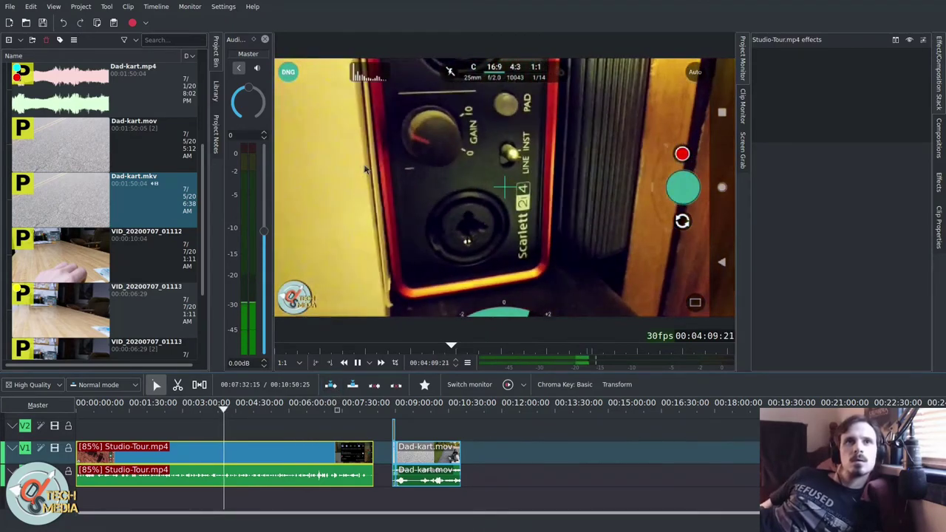
pyautogui.click(247, 440)
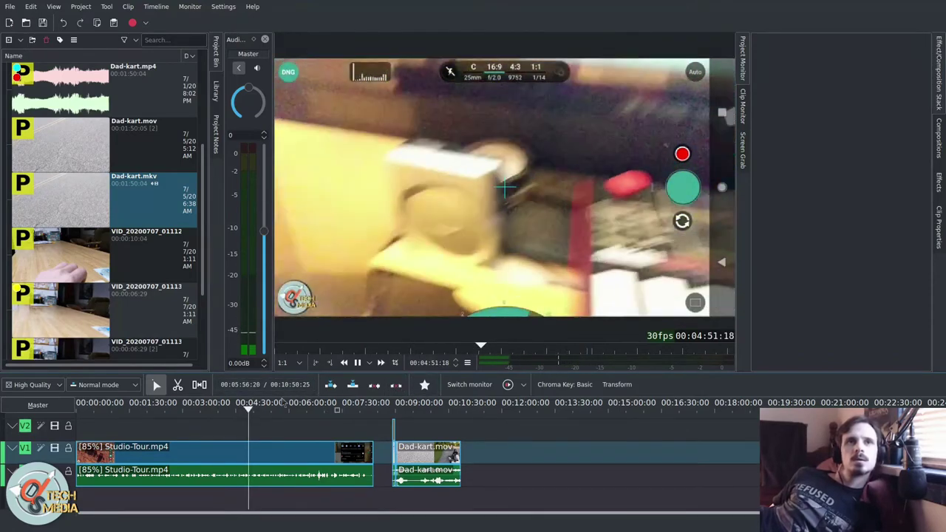
pyautogui.click(239, 448)
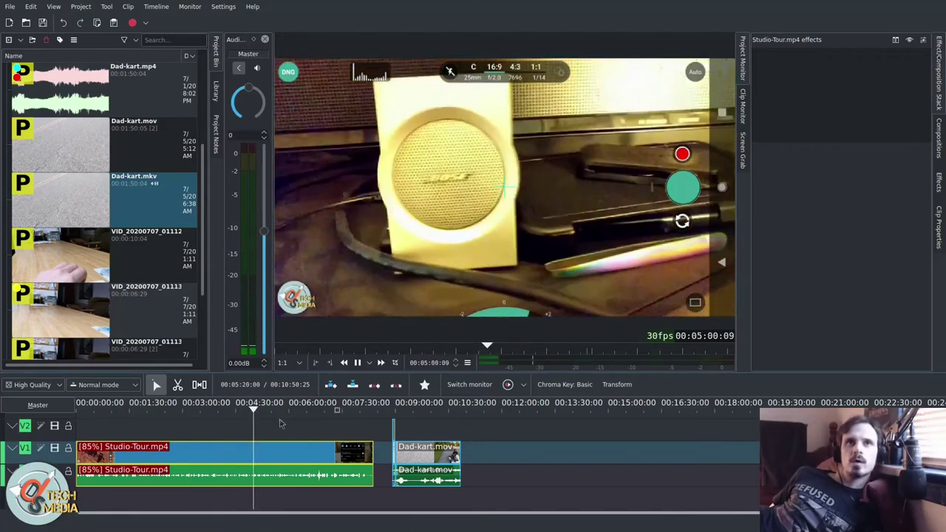
pyautogui.press('space')
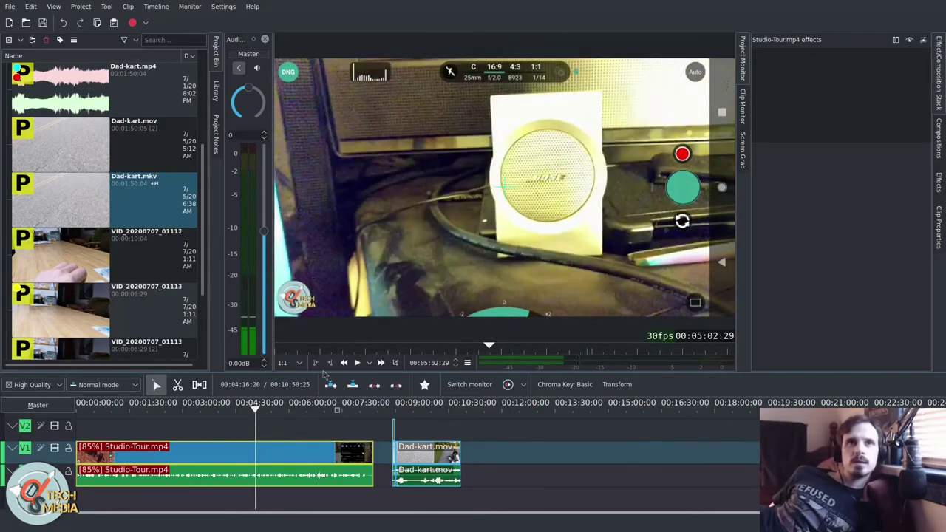
pyautogui.press('Left')
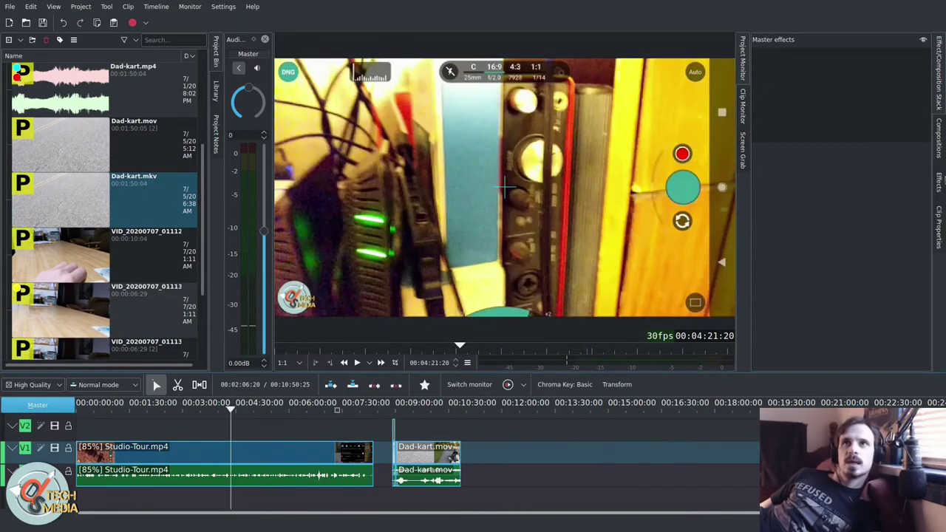
# Add the Oldfilm, Edge glow and Dust video effects to the master track.
pyautogui.click(940, 182)
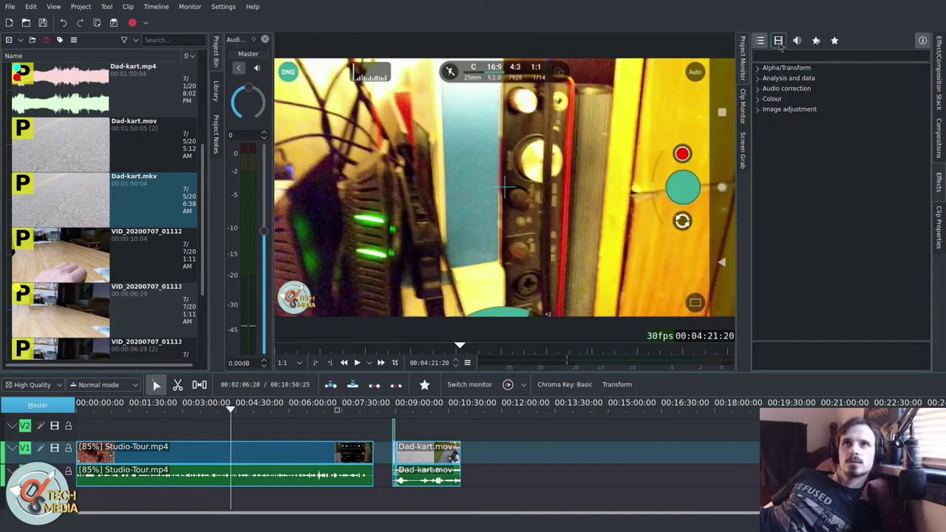
pyautogui.click(835, 40)
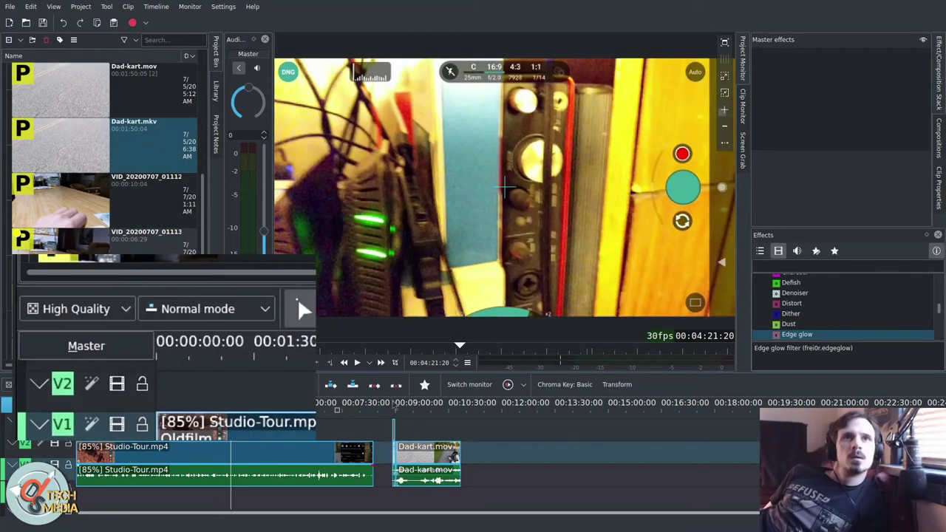
pyautogui.scroll(4, 817, 329)
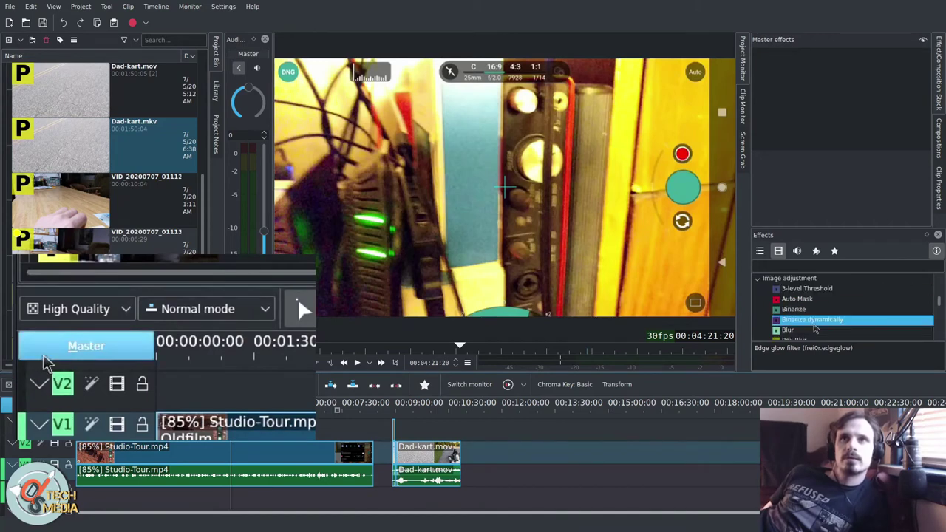
pyautogui.scroll(-5, 816, 304)
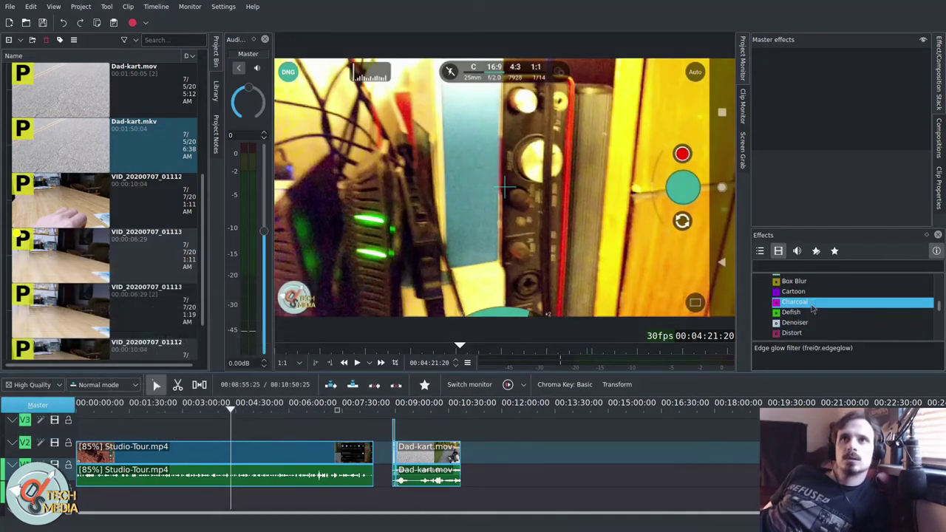
pyautogui.scroll(-1, 811, 309)
pyautogui.moveTo(806, 304); pyautogui.dragTo(800, 180)
pyautogui.scroll(-4, 806, 295)
pyautogui.scroll(-1, 815, 306)
pyautogui.moveTo(812, 300); pyautogui.dragTo(803, 213)
# Set Edge glow's lightening threshold to 262, upscaling to 279 and non-edge downscaling to 559, and Oldfilm's brightness up to 53 and down to 60.
pyautogui.click(885, 202)
pyautogui.click(885, 158)
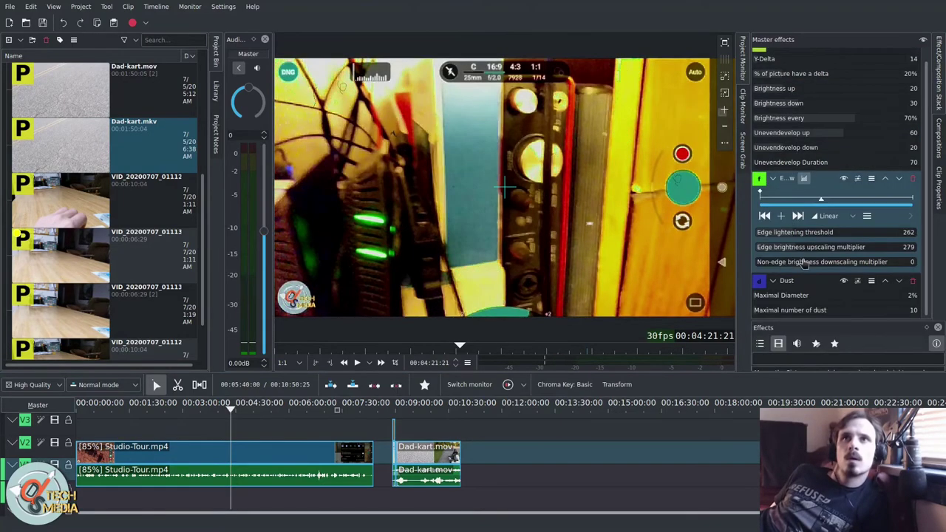
pyautogui.moveTo(803, 262); pyautogui.dragTo(846, 262)
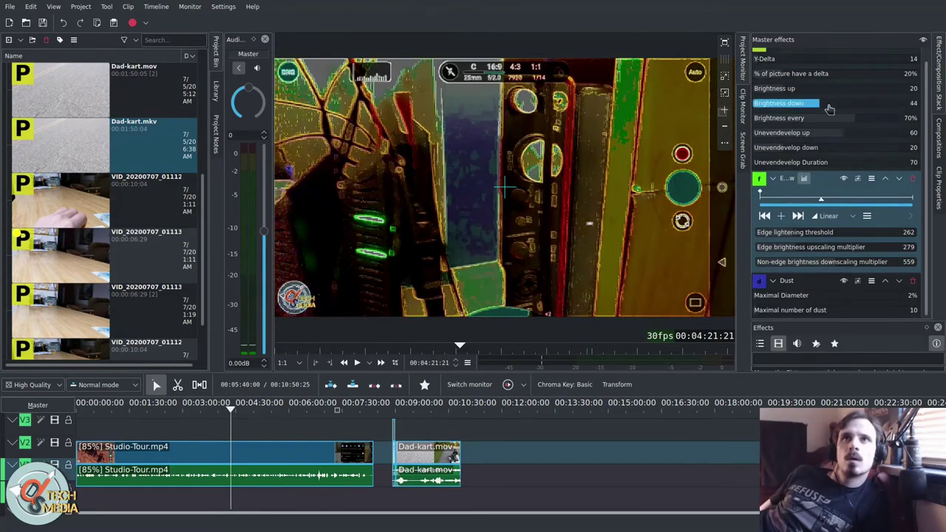
# Preview the master effects at two points in Studio-Tour.mp4 and restore the clip to normal speed.
pyautogui.click(110, 436)
pyautogui.click(357, 362)
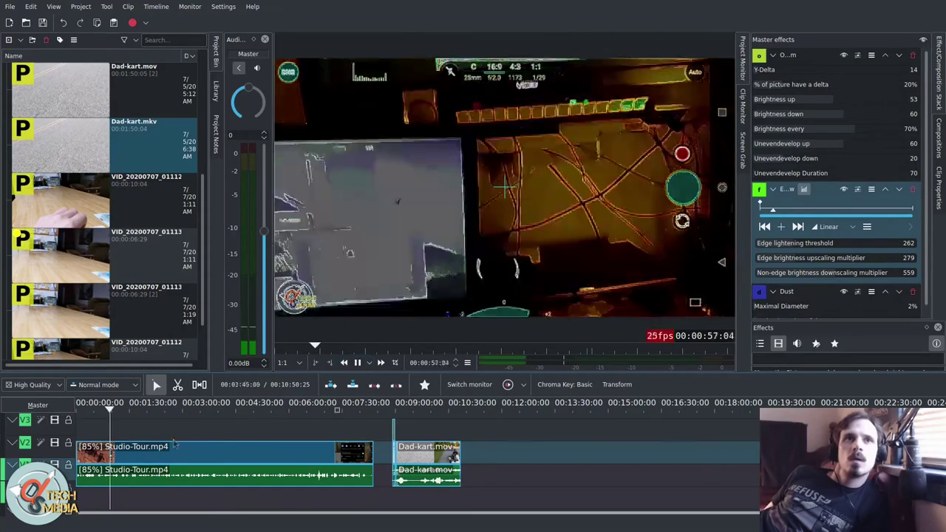
pyautogui.click(109, 454)
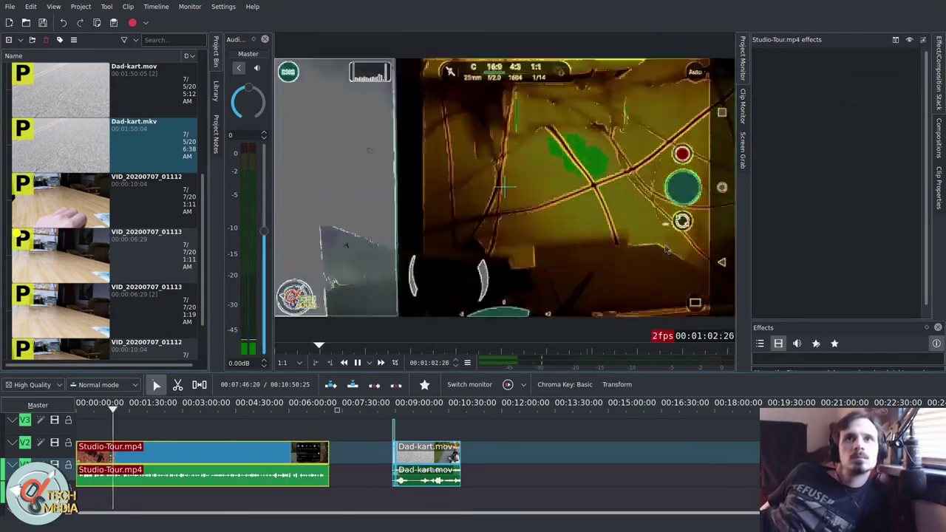
pyautogui.click(190, 442)
pyautogui.click(191, 443)
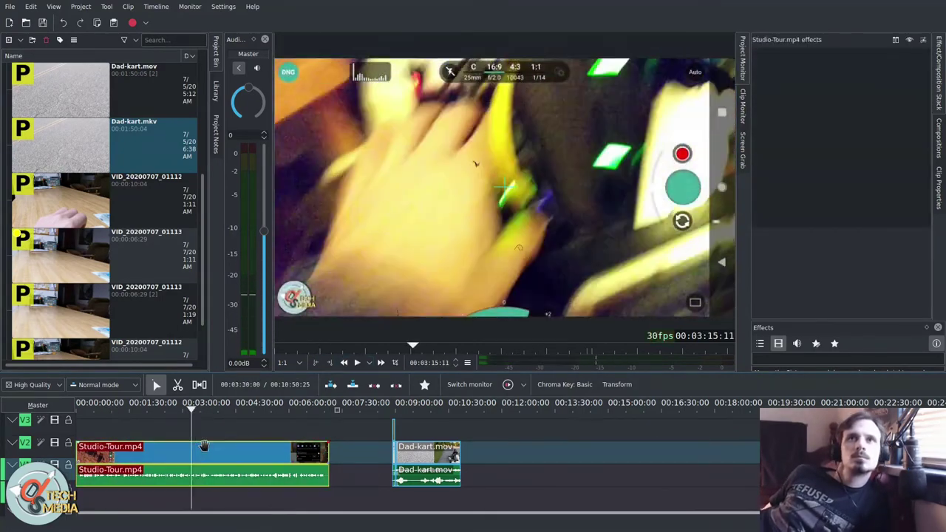
# Set Oldfilm's Unevendevelop up to 32, down to 27 and duration to 381, and add Soft Glow to the master track.
pyautogui.click(902, 144)
pyautogui.click(821, 205)
pyautogui.click(805, 218)
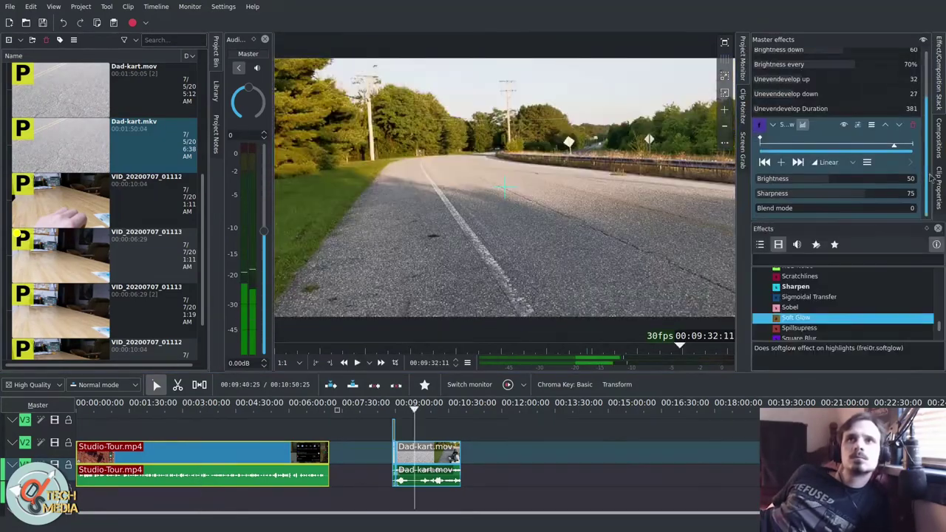
# Set Soft Glow's brightness to 89, sharpness to 65 and blend mode to 50, and play Dad-kart.mov at 720p preview resolution.
pyautogui.moveTo(827, 194); pyautogui.dragTo(886, 180)
pyautogui.press('space')
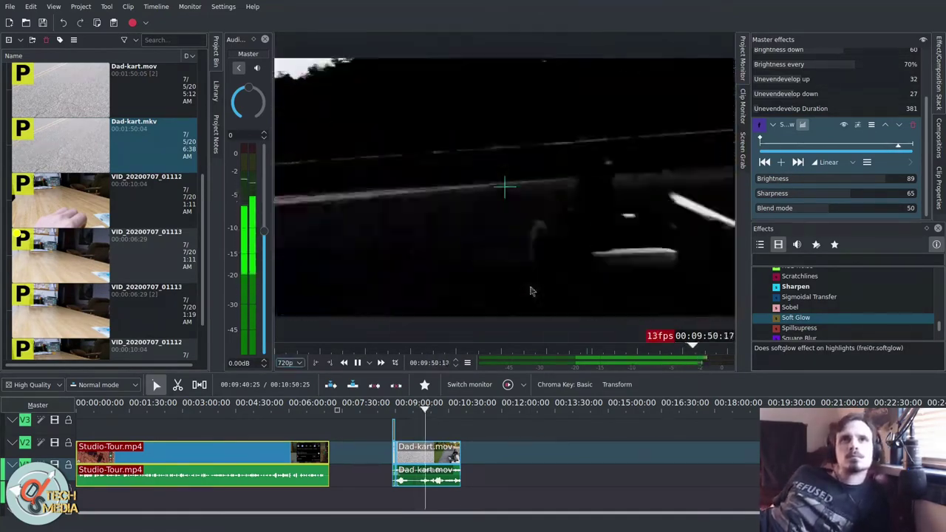
pyautogui.press('space')
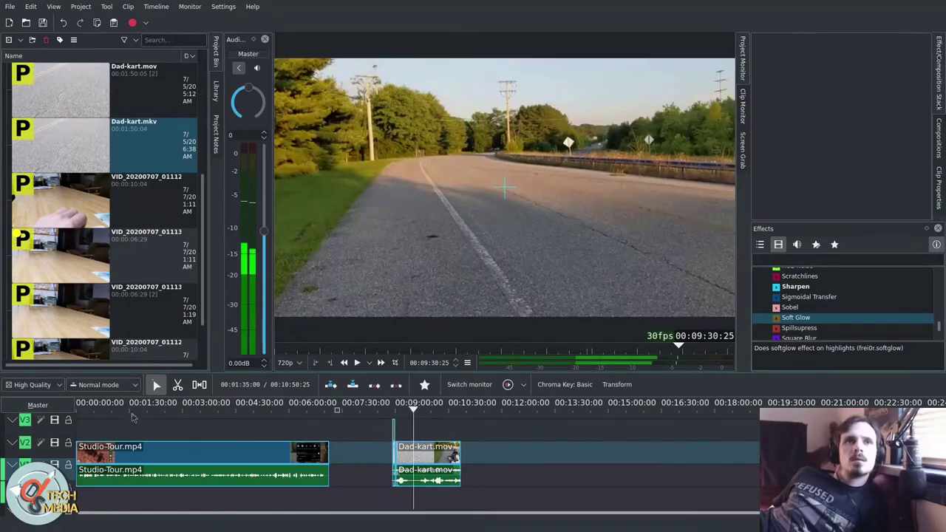
# Add the Position and Zoom effect to the master track and place keyframes on it.
pyautogui.click(38, 405)
pyautogui.scroll(10, 843, 303)
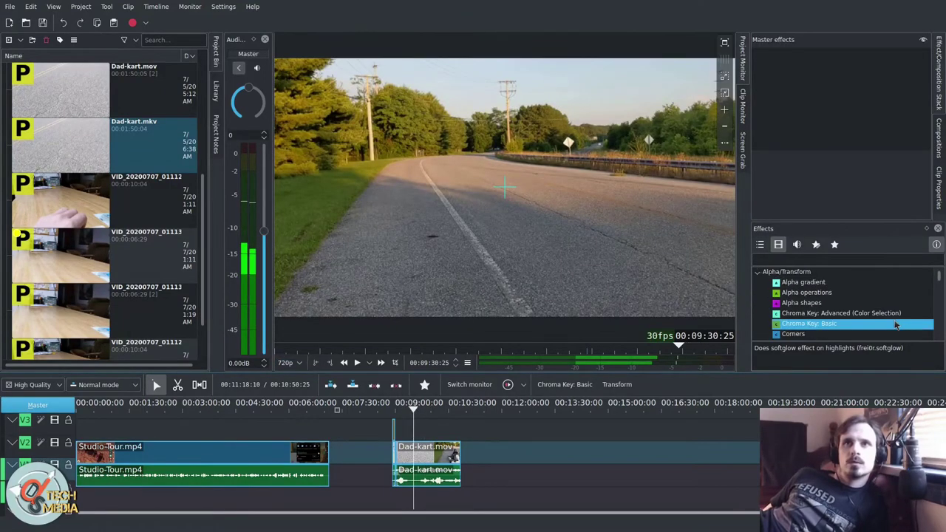
pyautogui.click(887, 260)
pyautogui.click(871, 275)
pyautogui.scroll(-1, 871, 275)
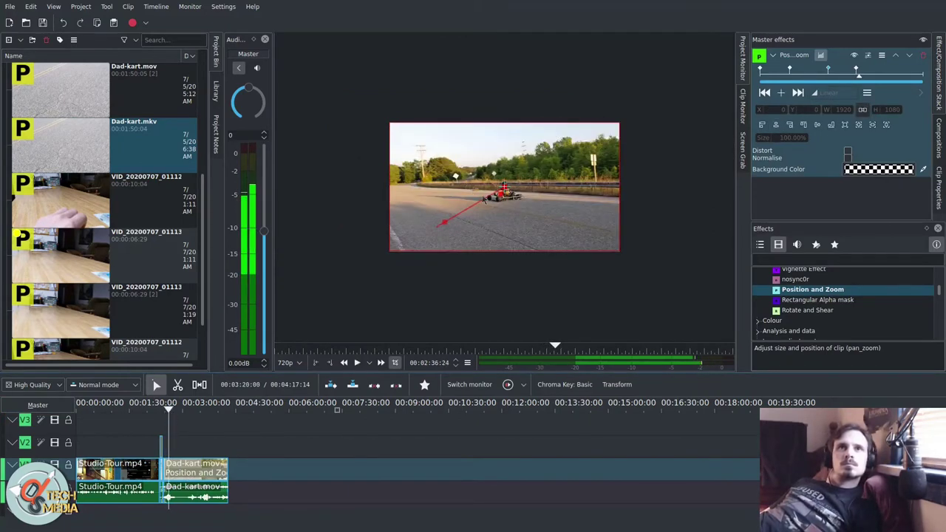
# Add a Position and Zoom keyframe at 00:02:37:03 with 205% size, and return the playhead to 00:02:35:00.
pyautogui.press('space')
pyautogui.click(780, 93)
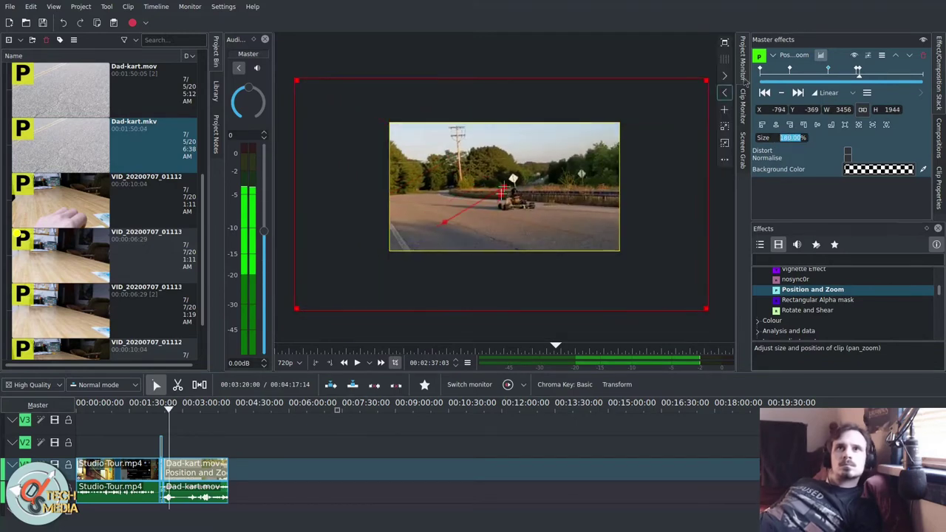
pyautogui.press('space')
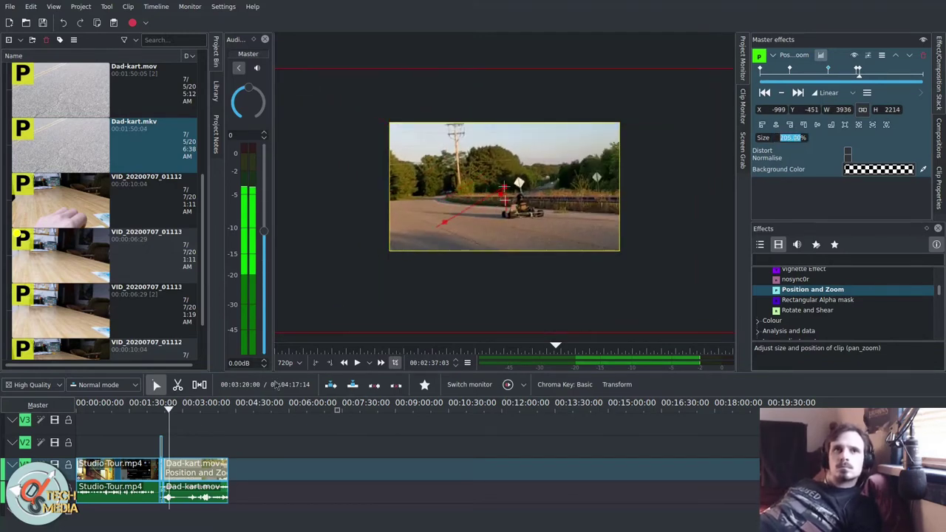
pyautogui.moveTo(169, 412); pyautogui.dragTo(167, 412)
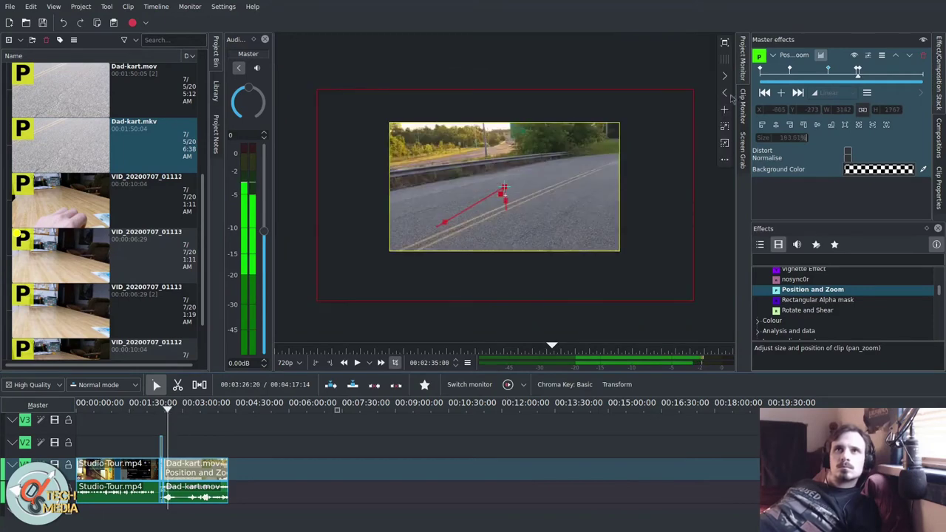
# Play back the master track's Position and Zoom animation from its earlier keyframes.
pyautogui.click(765, 92)
pyautogui.press('space')
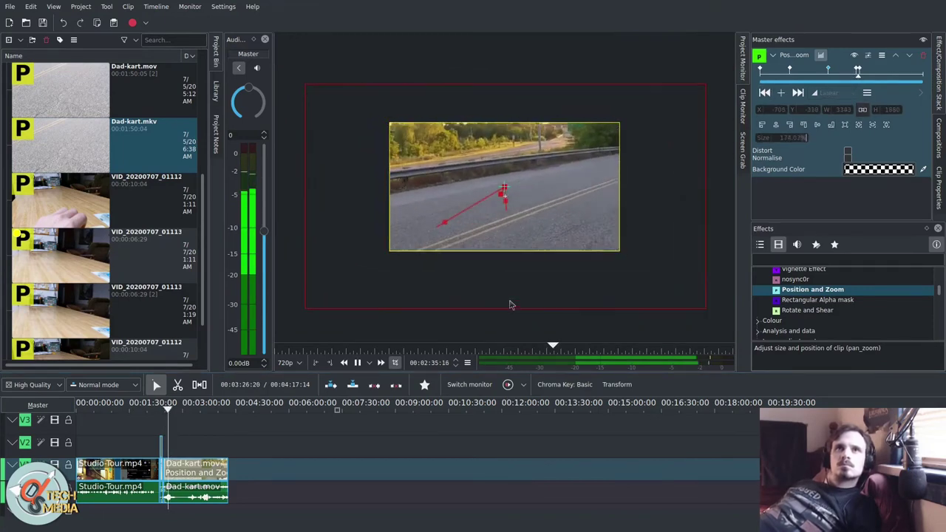
pyautogui.press('space')
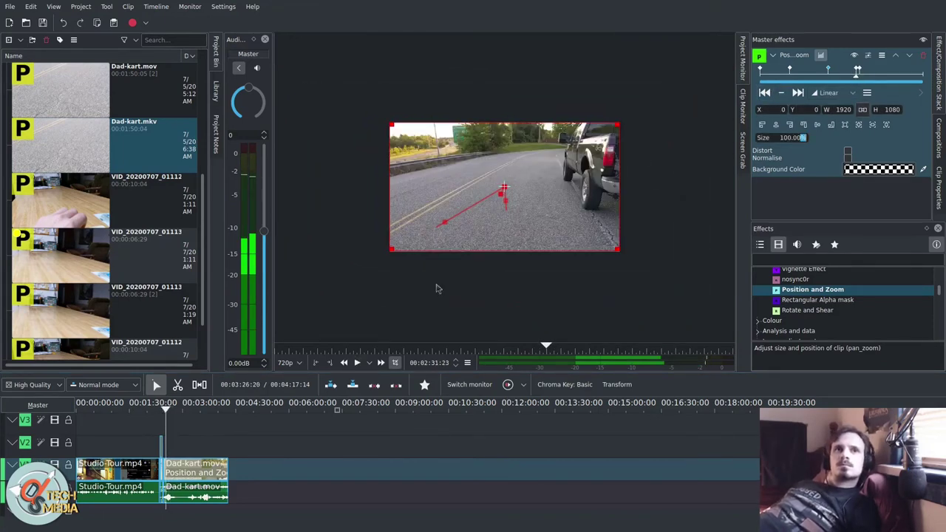
pyautogui.press('space')
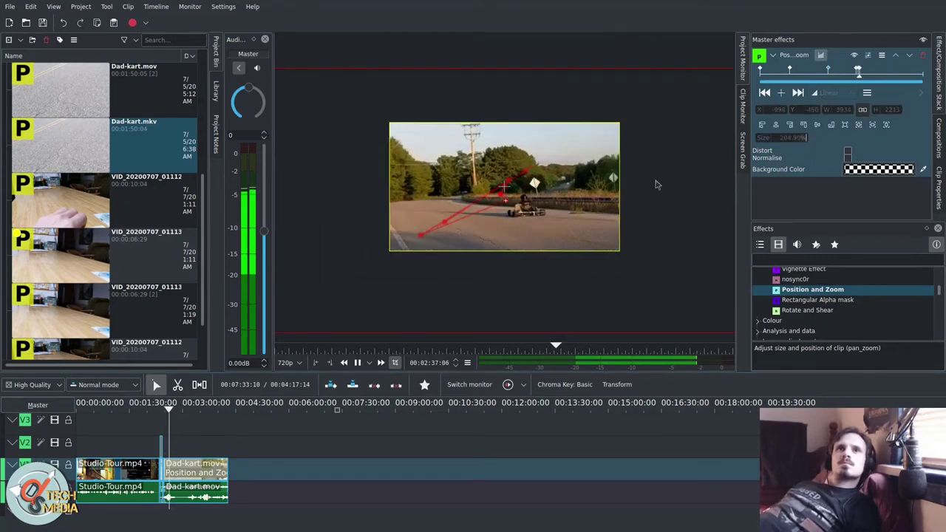
pyautogui.press('space')
# Add the Vignette Effect to the master track, add a Position and Zoom keyframe at 00:02:39:20, and play the result.
pyautogui.click(781, 93)
pyautogui.scroll(5, 791, 138)
pyautogui.moveTo(805, 328); pyautogui.dragTo(634, 211)
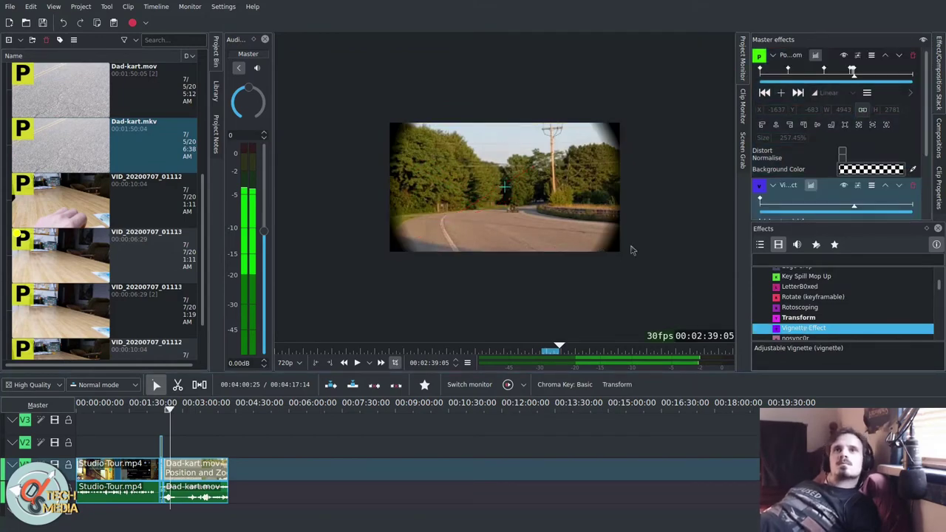
pyautogui.click(781, 93)
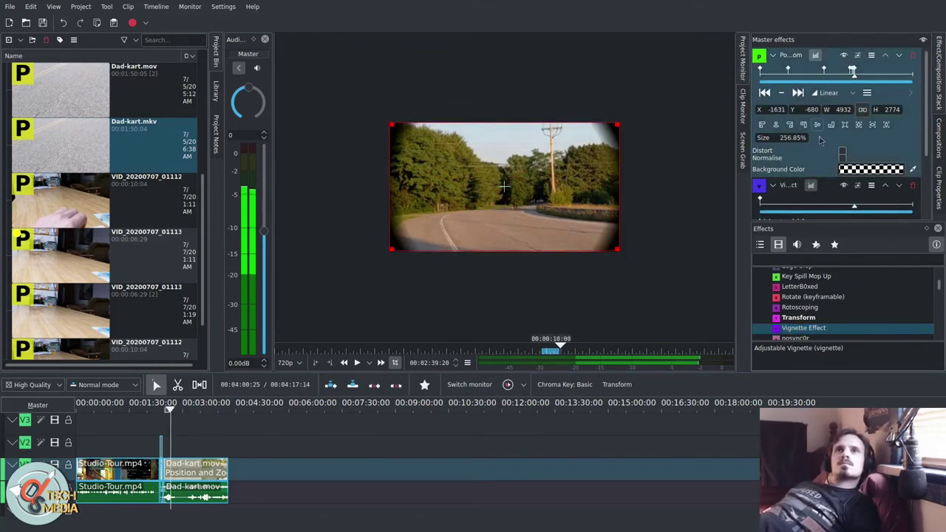
pyautogui.scroll(-3, 829, 141)
pyautogui.moveTo(820, 157); pyautogui.dragTo(821, 186)
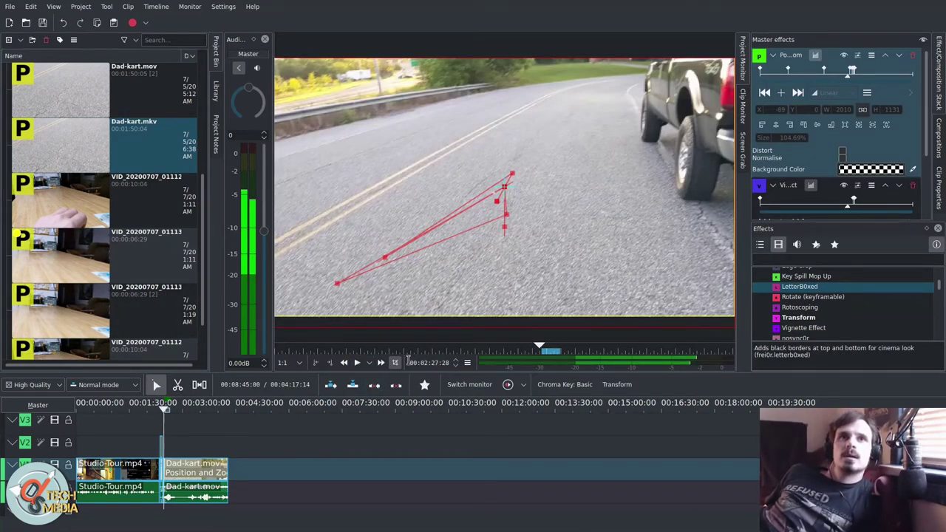
pyautogui.press('space')
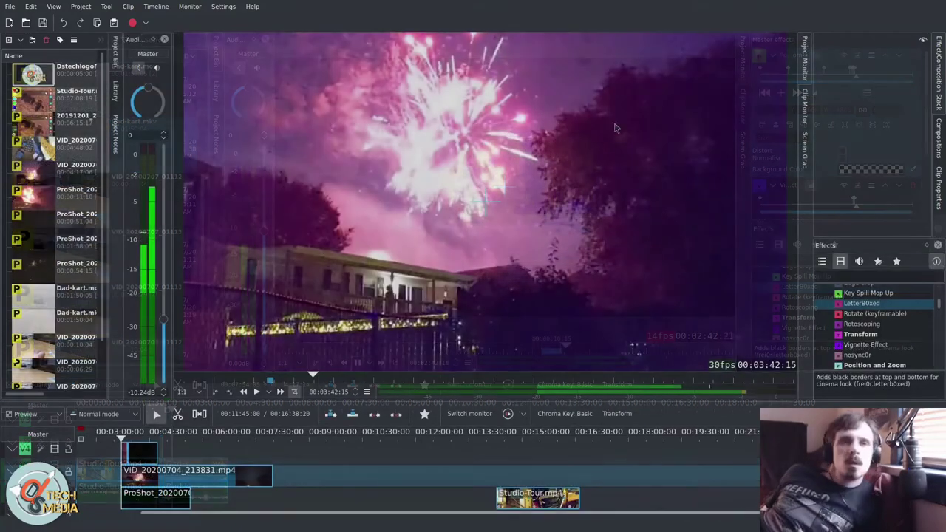
# Turn on Multitrack view in the project monitor and activate tracks V3, V4 and V2 from their tiles.
pyautogui.rightClick(398, 154)
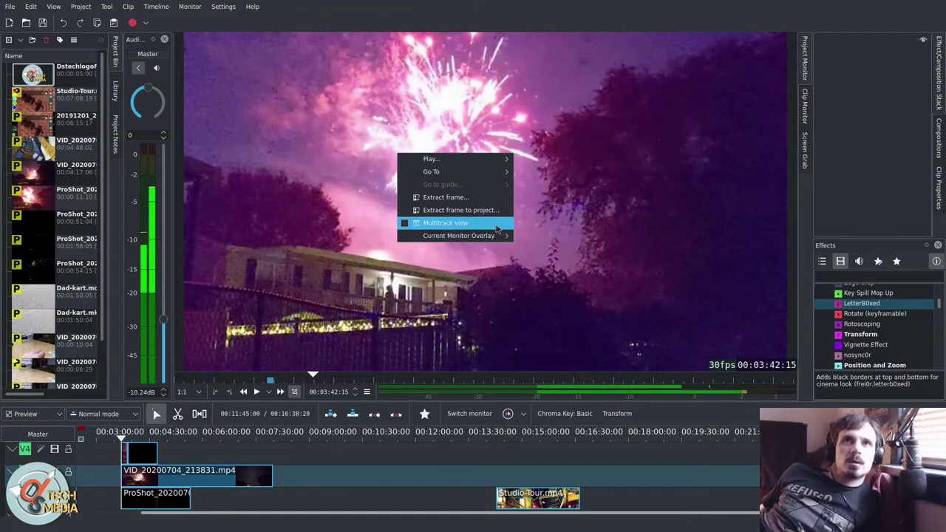
pyautogui.click(498, 223)
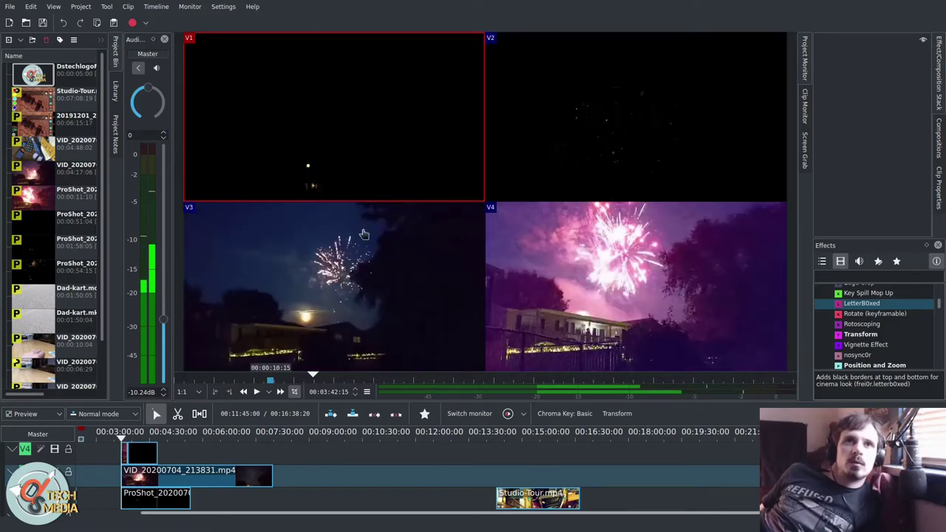
pyautogui.click(374, 221)
pyautogui.click(646, 236)
pyautogui.click(628, 138)
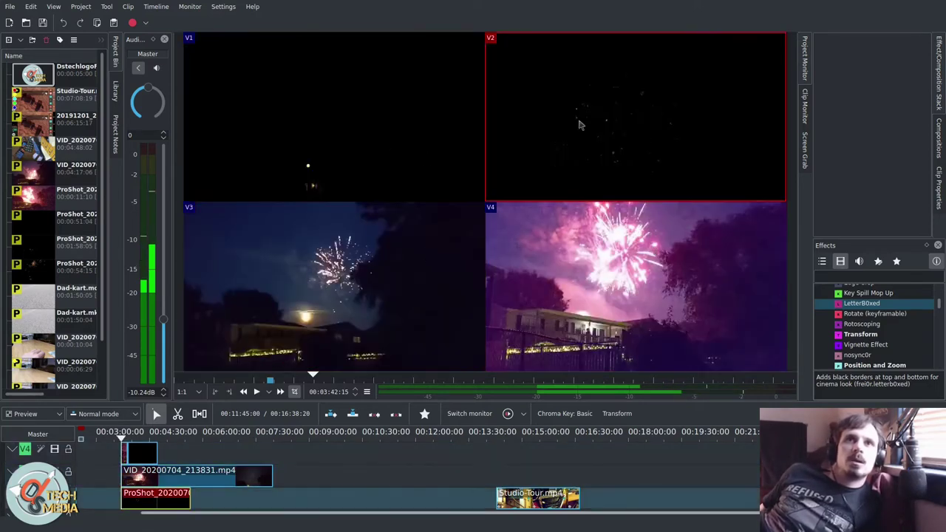
# Switch the active track repeatedly among the V1, V2, V3 and V4 monitor tiles, ending on V1.
pyautogui.click(287, 131)
pyautogui.click(367, 274)
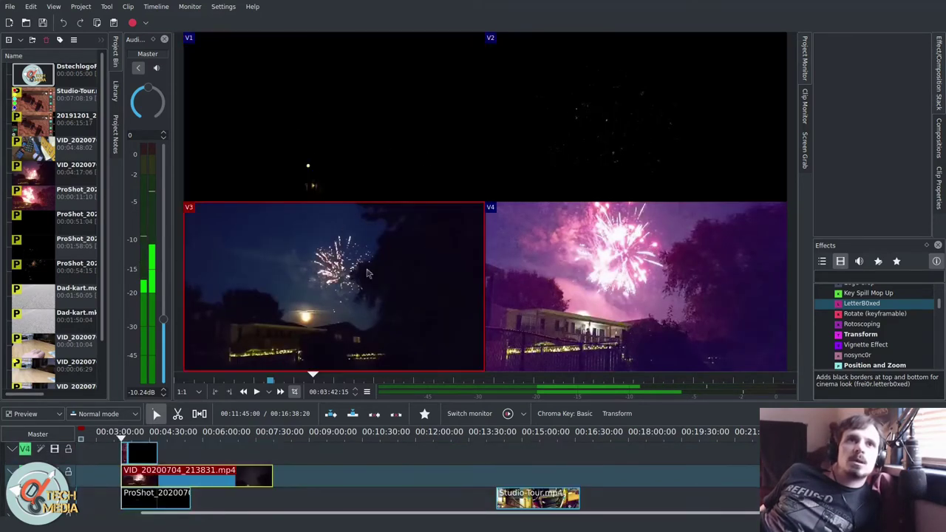
pyautogui.click(740, 256)
pyautogui.click(740, 175)
pyautogui.click(284, 302)
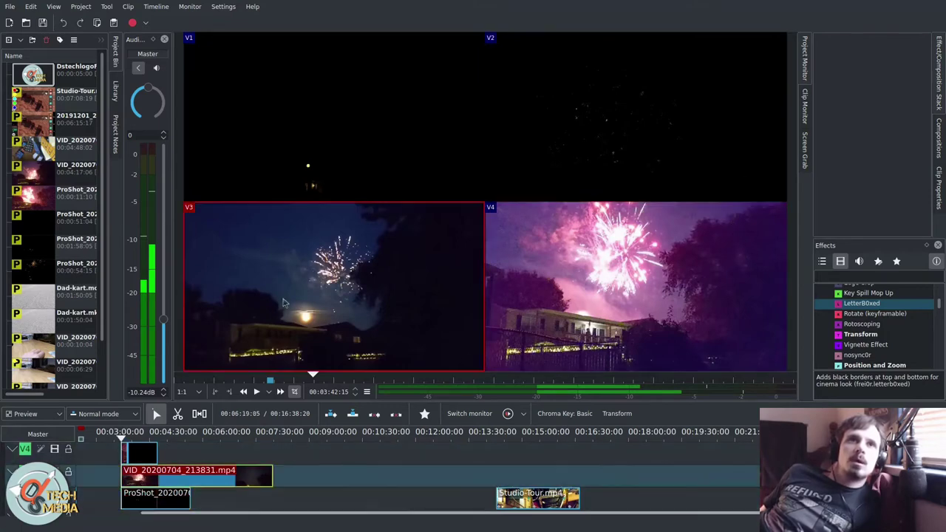
pyautogui.click(326, 178)
pyautogui.click(222, 367)
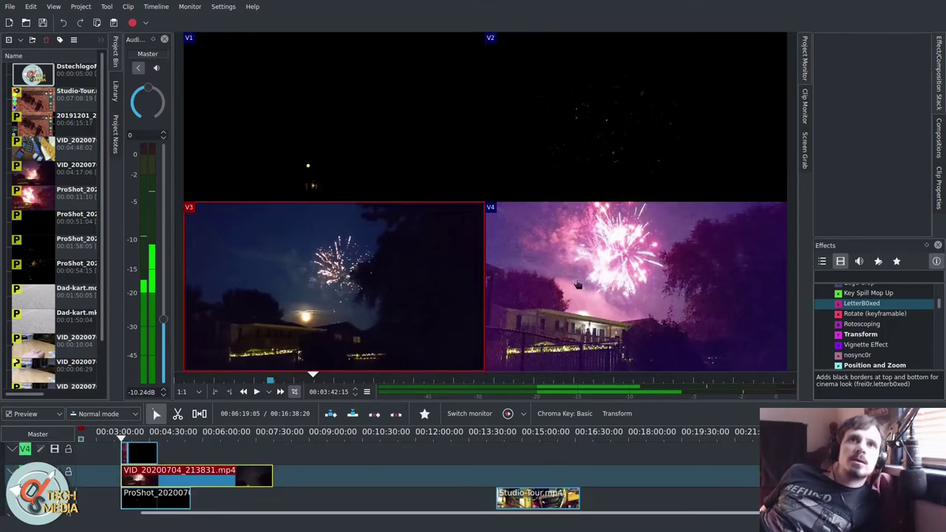
pyautogui.click(599, 291)
pyautogui.click(590, 140)
pyautogui.click(472, 135)
# Play the four-track preview, jump the playhead to about 00:04:20, and speed up playback.
pyautogui.press('space')
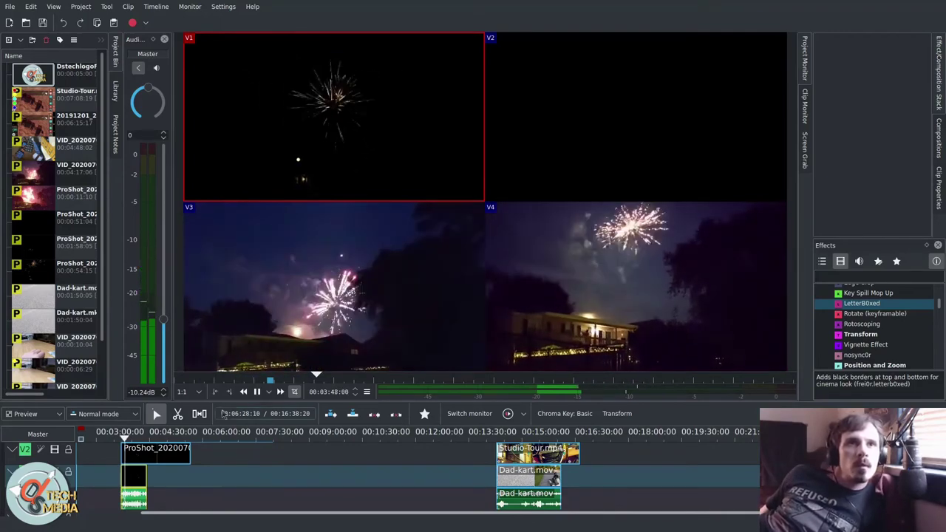
pyautogui.hscroll(2, 185, 467)
pyautogui.hscroll(-2, 185, 467)
pyautogui.scroll(2, 186, 481)
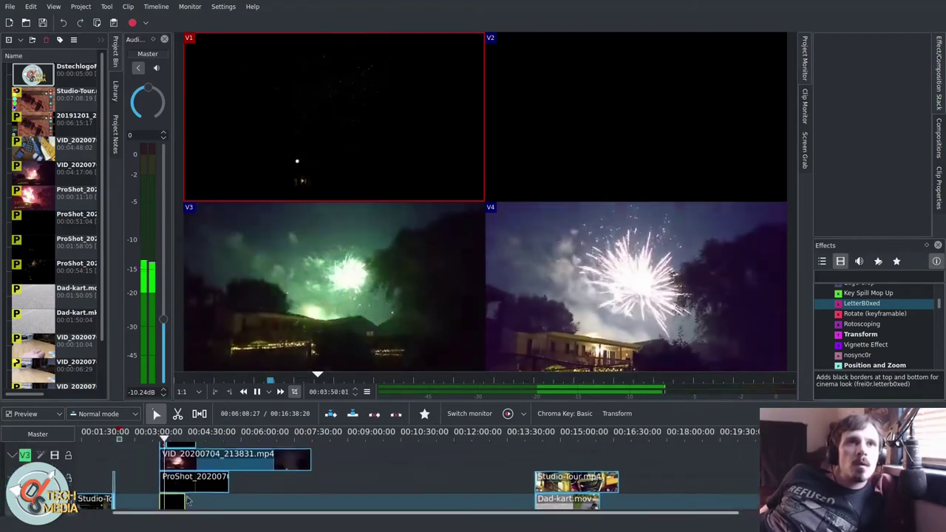
pyautogui.scroll(-2, 191, 480)
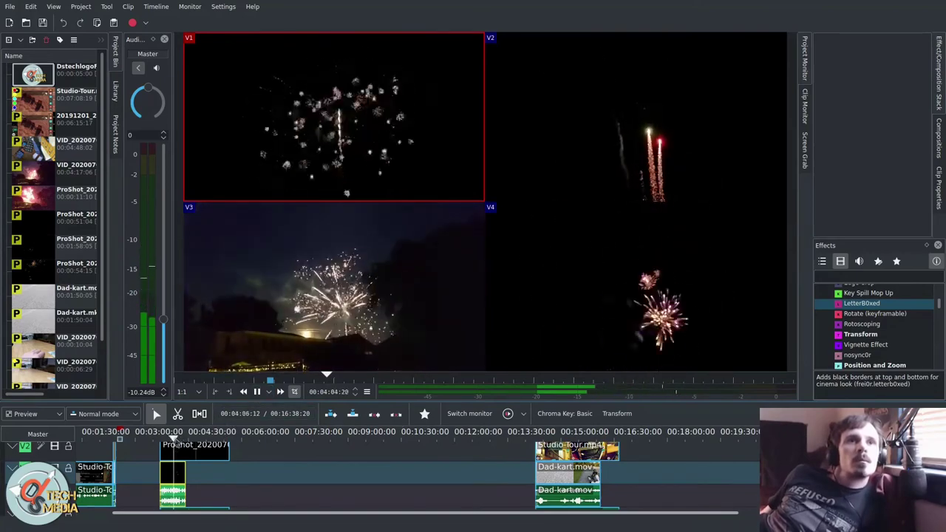
pyautogui.moveTo(174, 439); pyautogui.dragTo(185, 439)
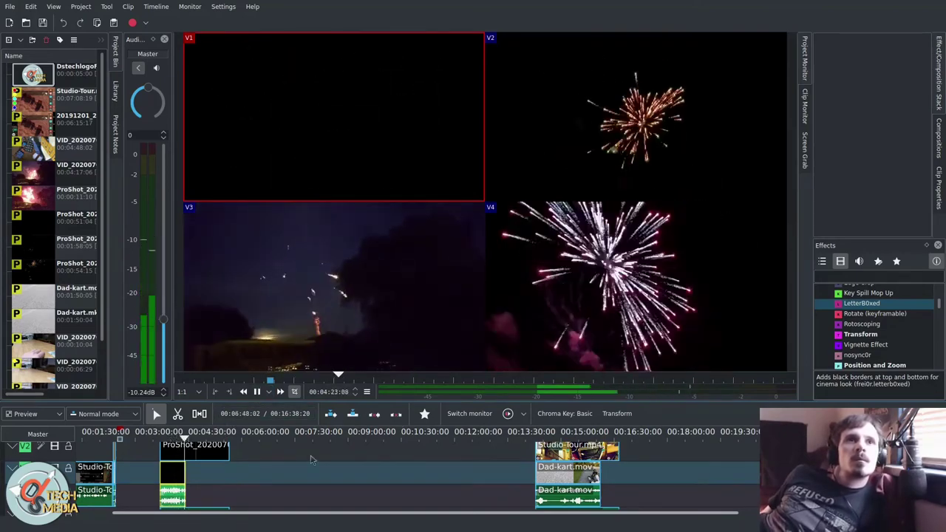
pyautogui.click(280, 392)
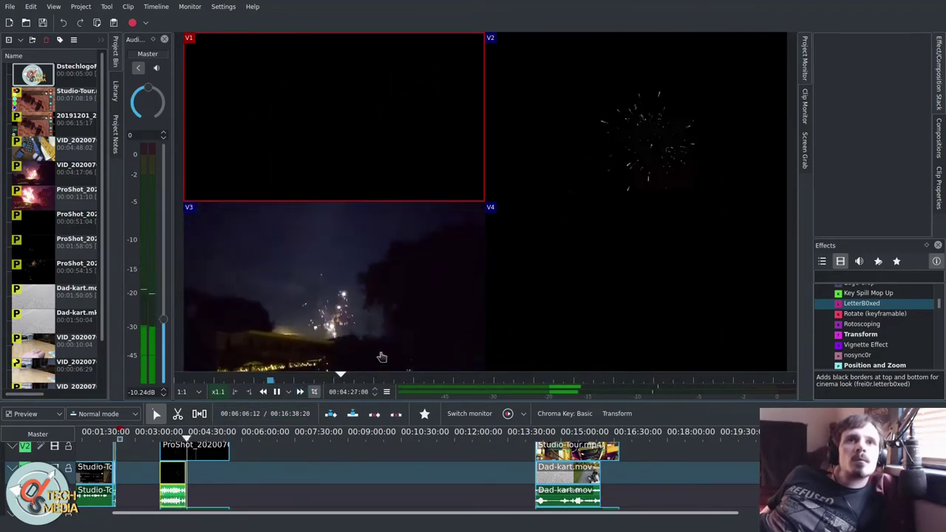
# Select the ProShot clip on track V2 and play the multitrack preview from about 00:05:10.
pyautogui.moveTo(205, 442)
pyautogui.mouseDown()
pyautogui.moveTo(224, 442)
pyautogui.moveTo(205, 448)
pyautogui.mouseUp()
pyautogui.press('space')
pyautogui.press('space')
pyautogui.click(200, 447)
pyautogui.scroll(1, 189, 443)
pyautogui.moveTo(194, 440); pyautogui.dragTo(211, 438)
pyautogui.press('space')
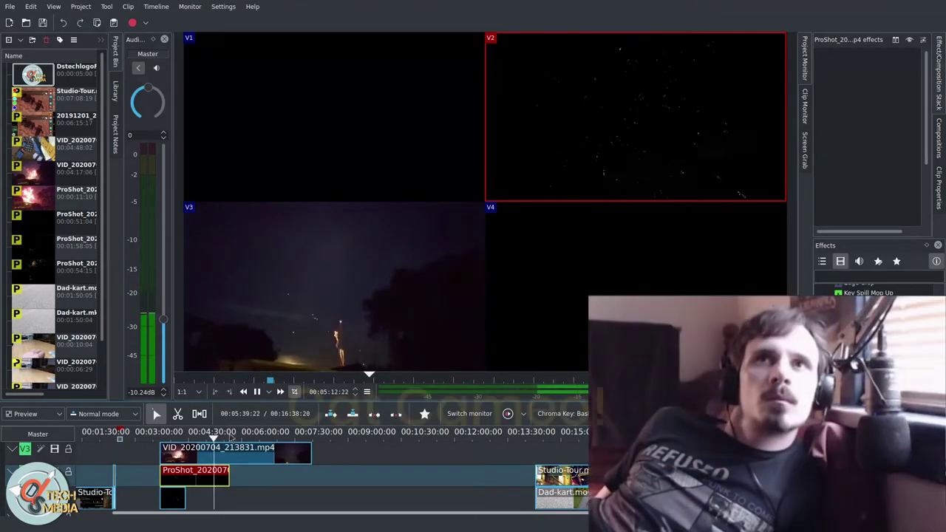
# Alternate the active track between the V3 and V1 tiles during playback, and scrub further along the timeline.
pyautogui.click(374, 250)
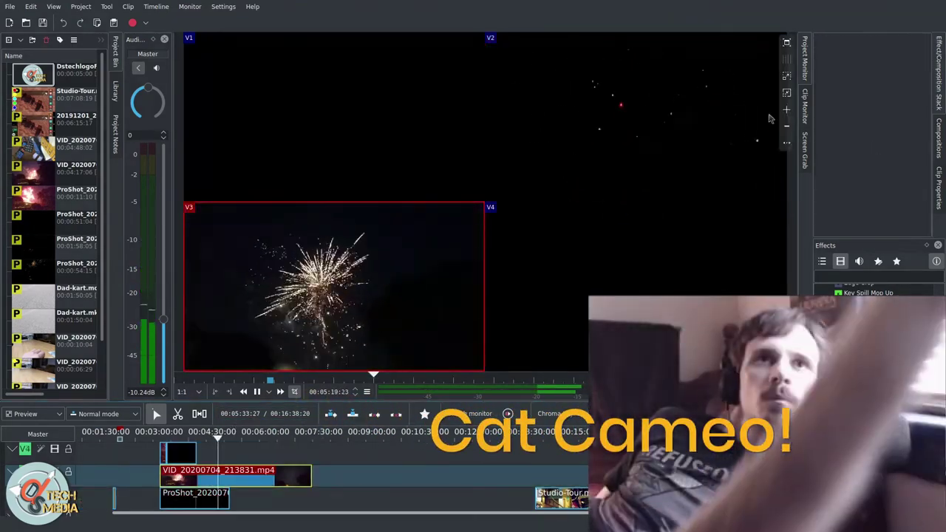
pyautogui.moveTo(788, 110)
pyautogui.click(787, 92)
pyautogui.click(788, 82)
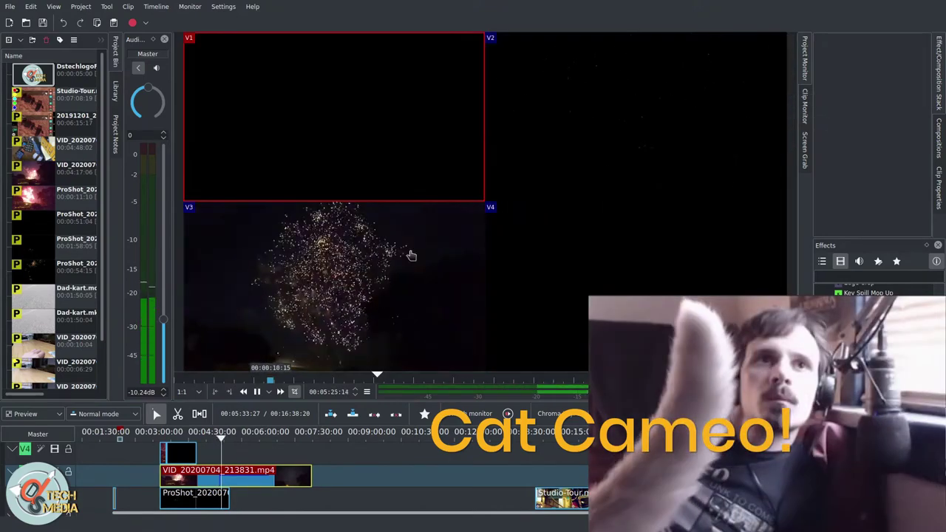
pyautogui.click(368, 328)
pyautogui.moveTo(226, 442); pyautogui.dragTo(294, 445)
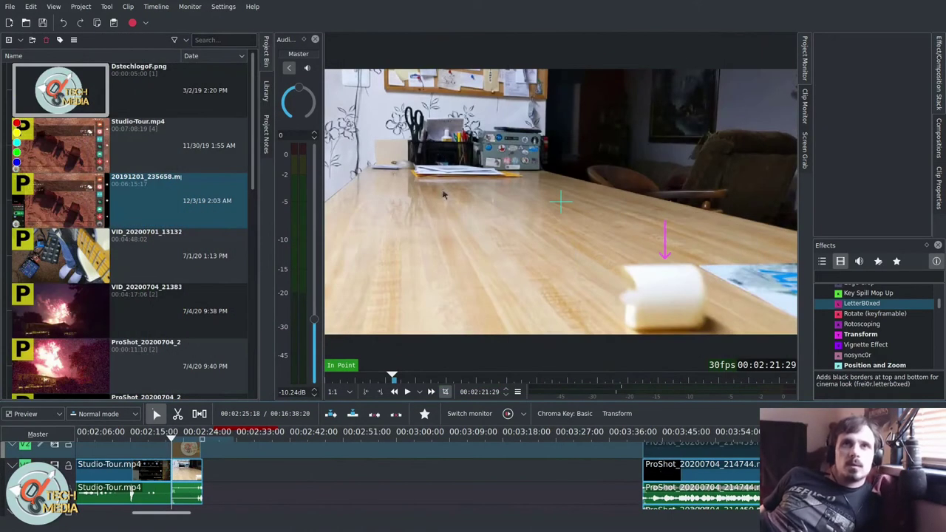
# Narrow the project bin to enlarge the monitor, and select the VID_20200707_011137.mkv timeline clip to review its Motion Tracker settings.
pyautogui.moveTo(322, 273); pyautogui.dragTo(237, 277)
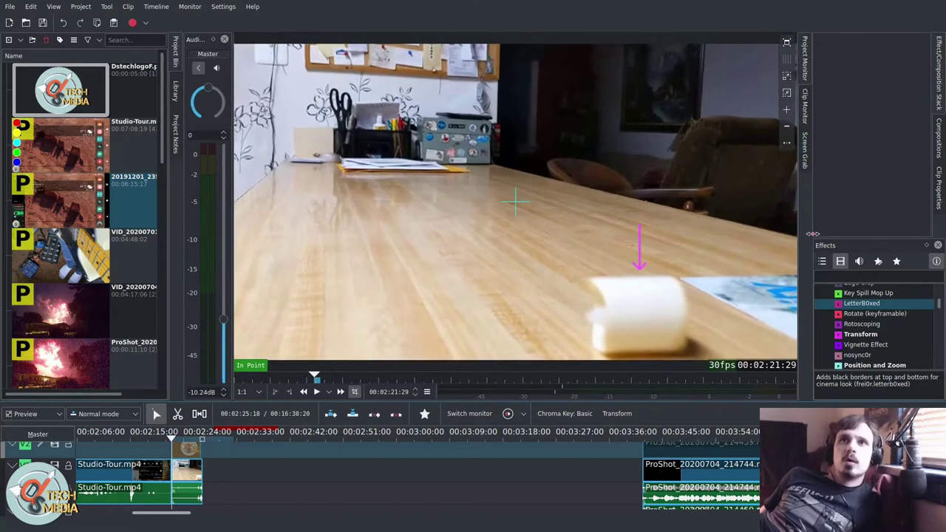
pyautogui.moveTo(813, 233); pyautogui.dragTo(806, 234)
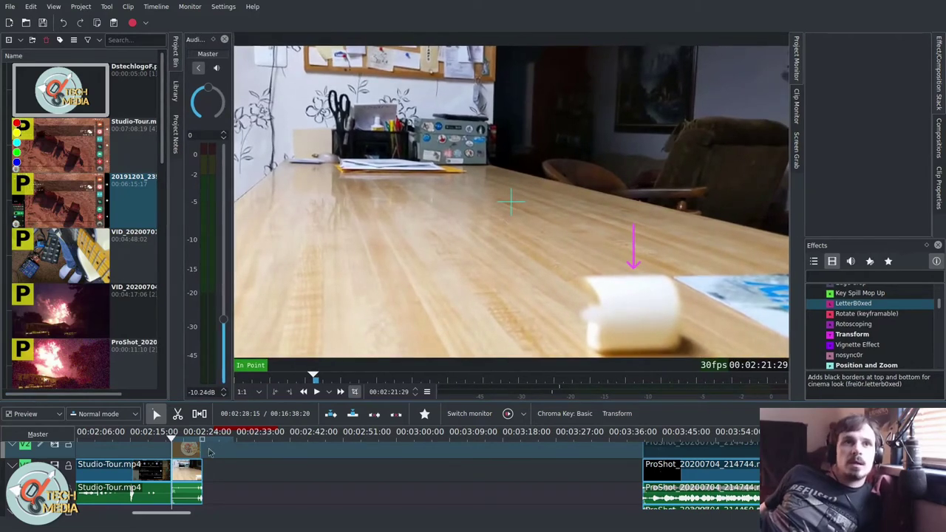
pyautogui.click(190, 470)
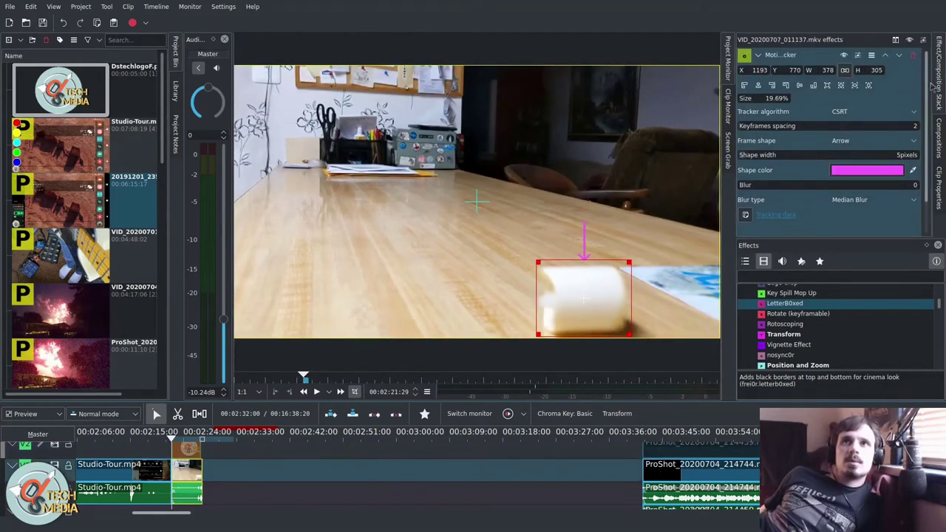
pyautogui.scroll(-2, 930, 88)
pyautogui.scroll(2, 928, 82)
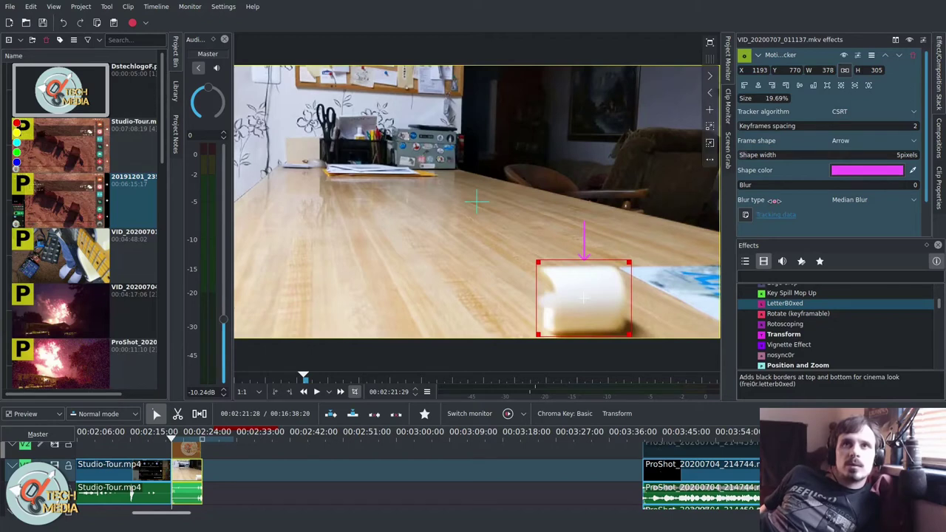
# Pick CSRT as the Motion Tracker's algorithm and try the Rectangle and Ellipse frame shapes, ending on Arrow.
pyautogui.click(915, 113)
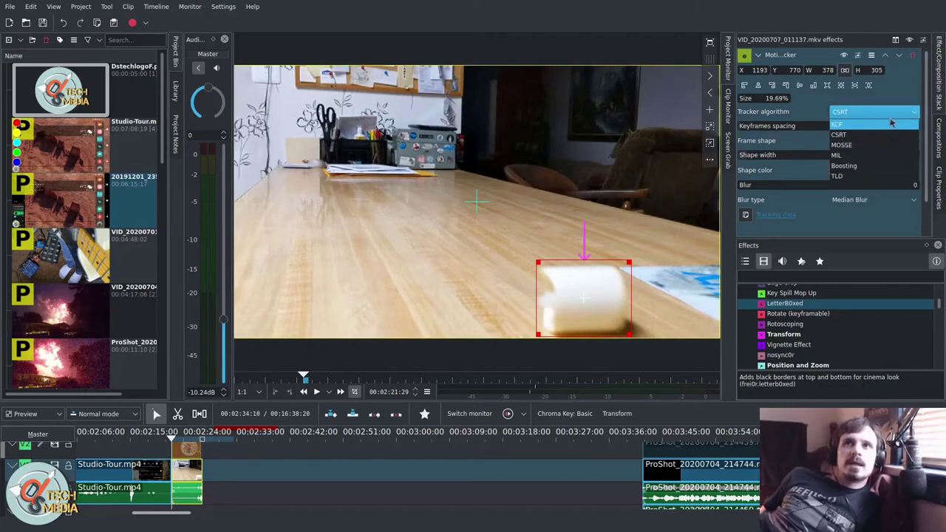
pyautogui.click(887, 135)
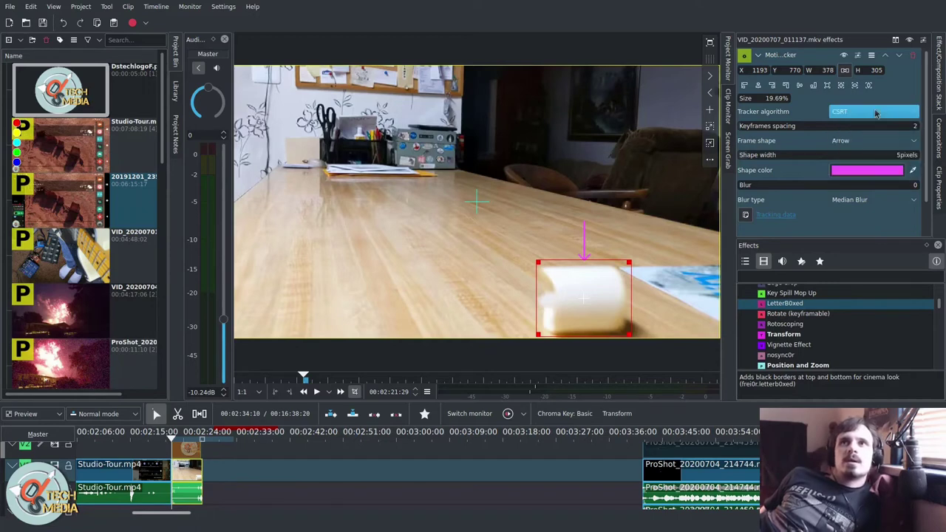
pyautogui.click(872, 141)
pyautogui.click(851, 161)
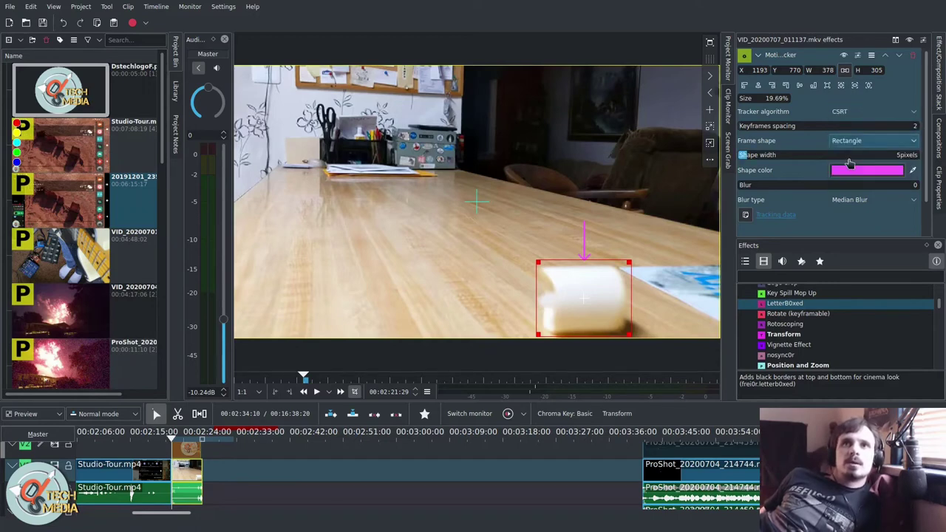
pyautogui.scroll(-2, 850, 146)
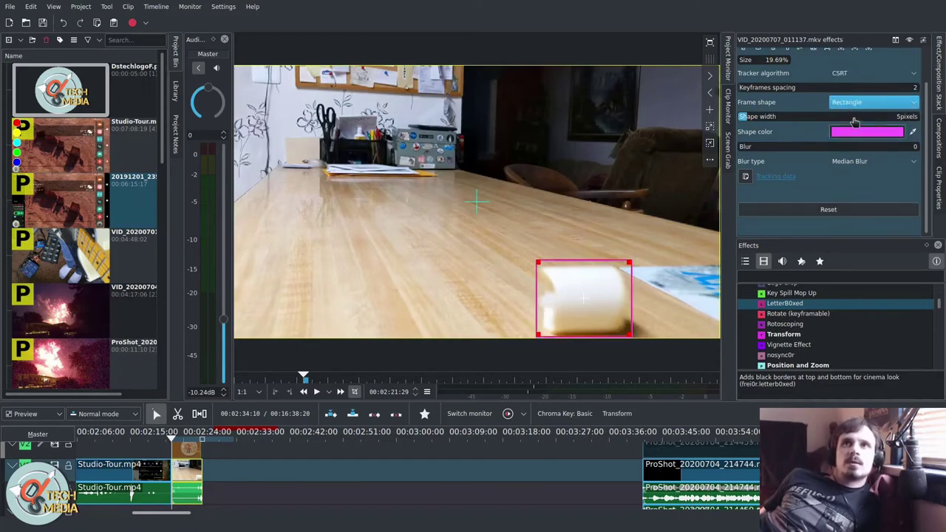
pyautogui.scroll(3, 854, 122)
pyautogui.click(849, 133)
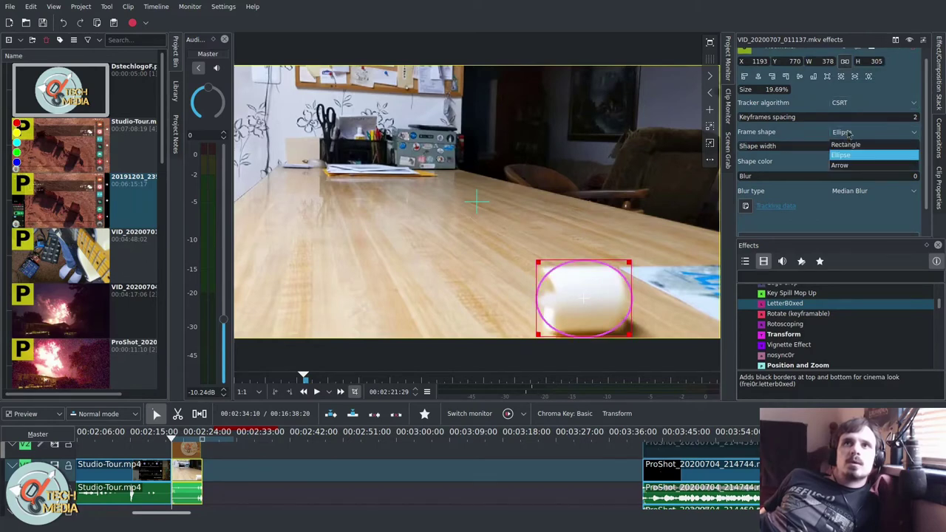
pyautogui.click(848, 165)
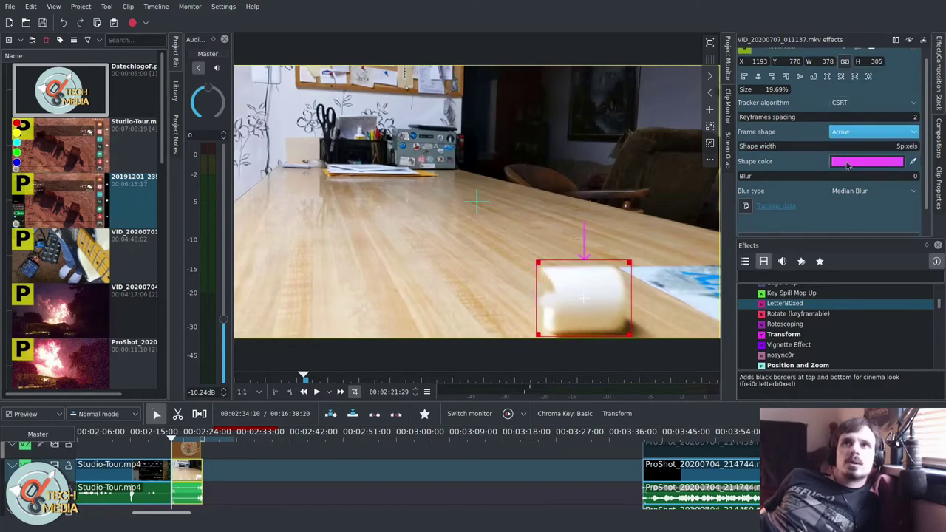
pyautogui.moveTo(835, 181); pyautogui.dragTo(794, 182)
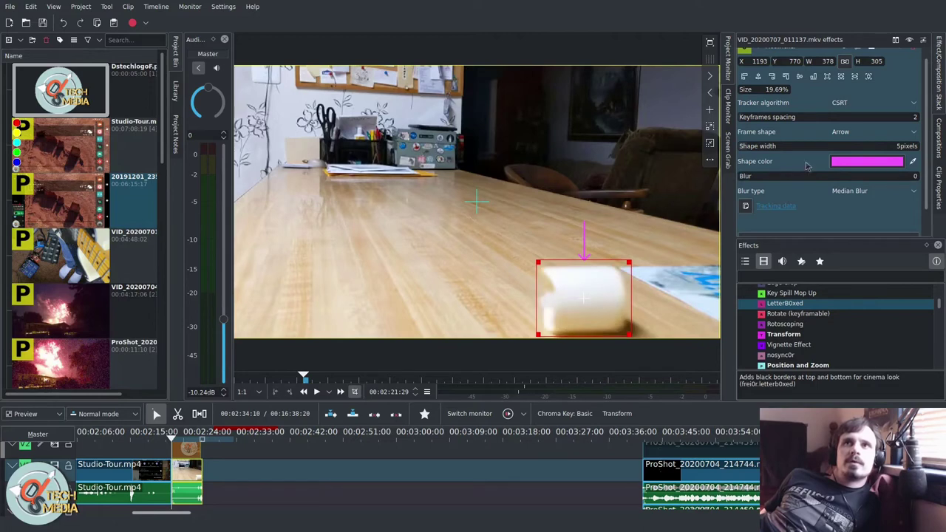
pyautogui.scroll(-2, 864, 149)
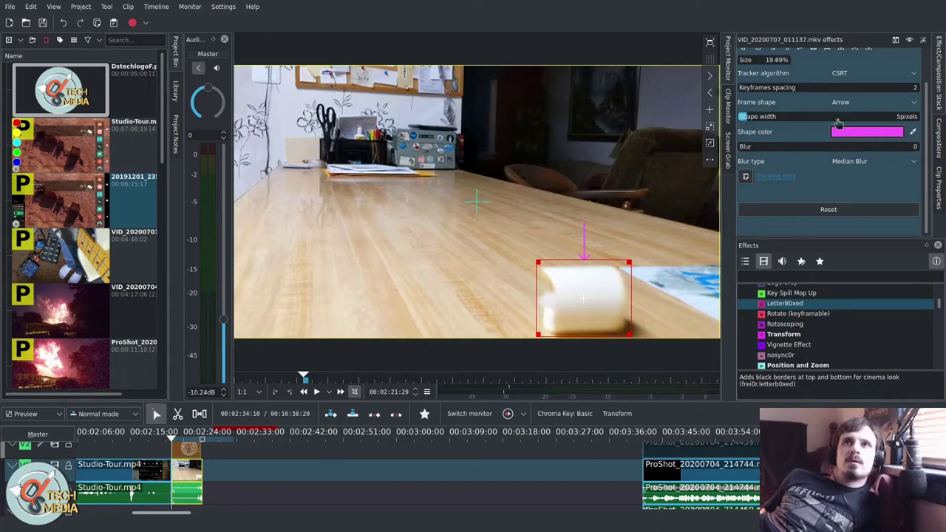
pyautogui.moveTo(924, 159); pyautogui.dragTo(921, 125)
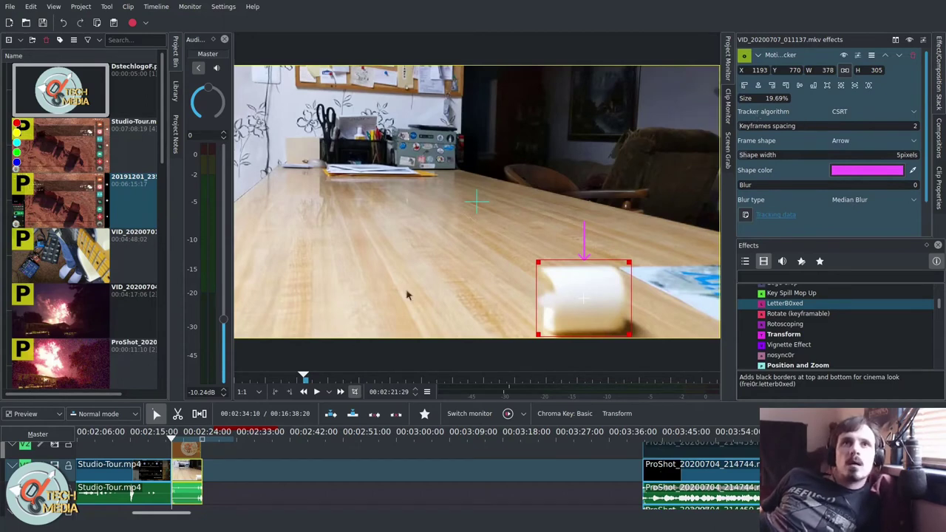
# Play the tracked clip with the Arrow shape, switch the Motion Tracker's frame shape to Ellipse, and replay the clip from its start.
pyautogui.click(317, 393)
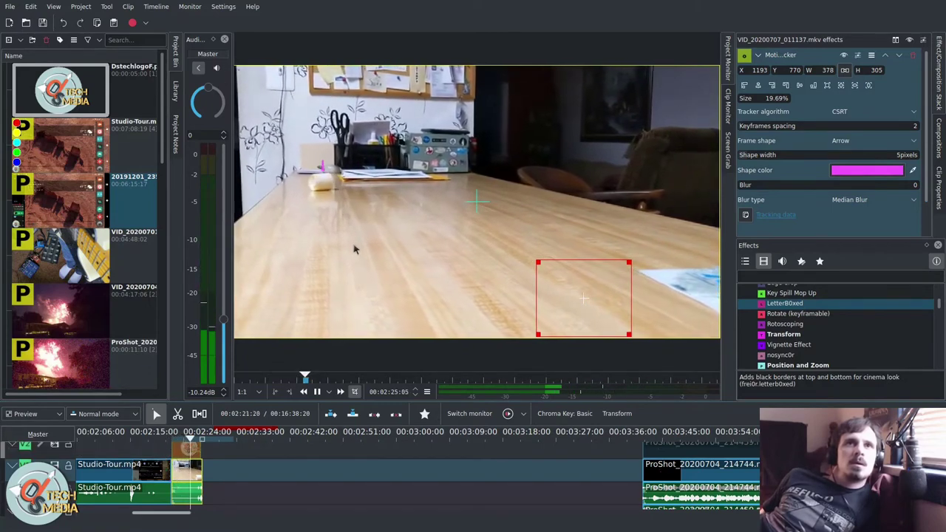
pyautogui.press('space')
pyautogui.click(872, 141)
pyautogui.click(865, 169)
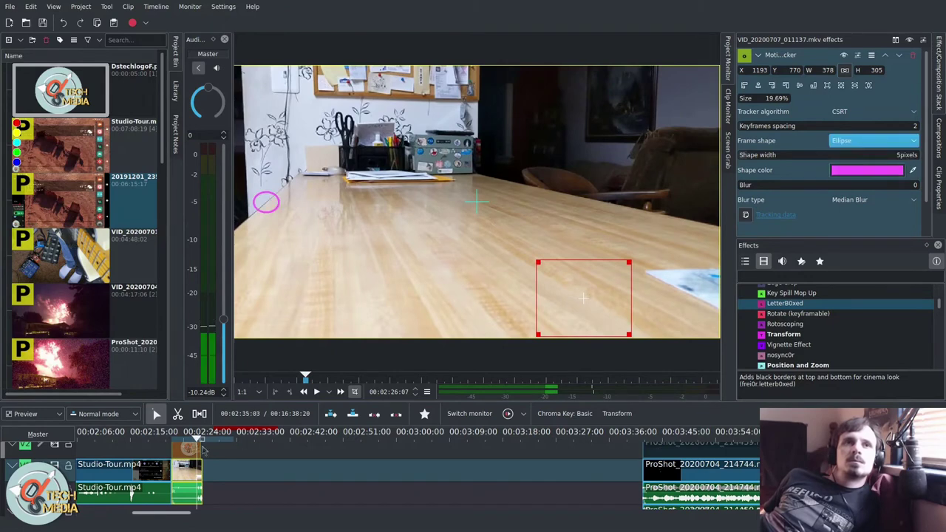
pyautogui.click(171, 439)
pyautogui.press('space')
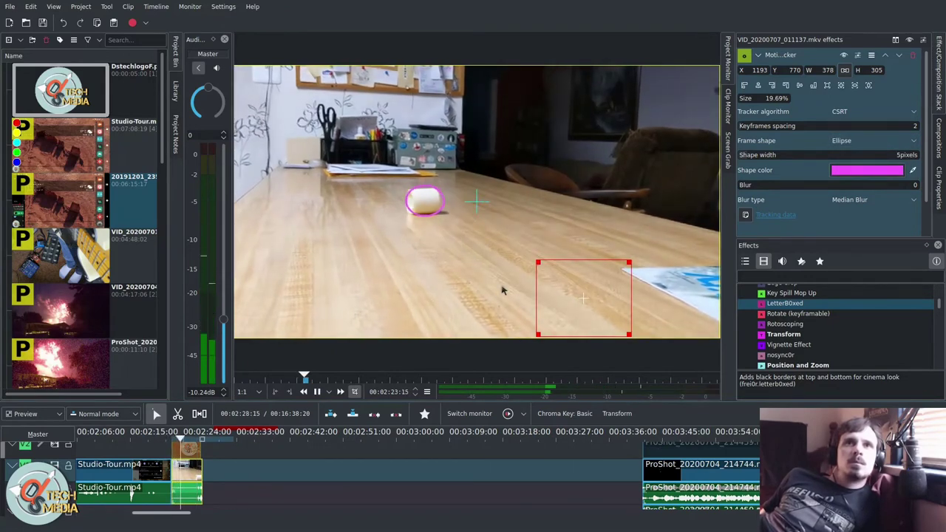
pyautogui.press('space')
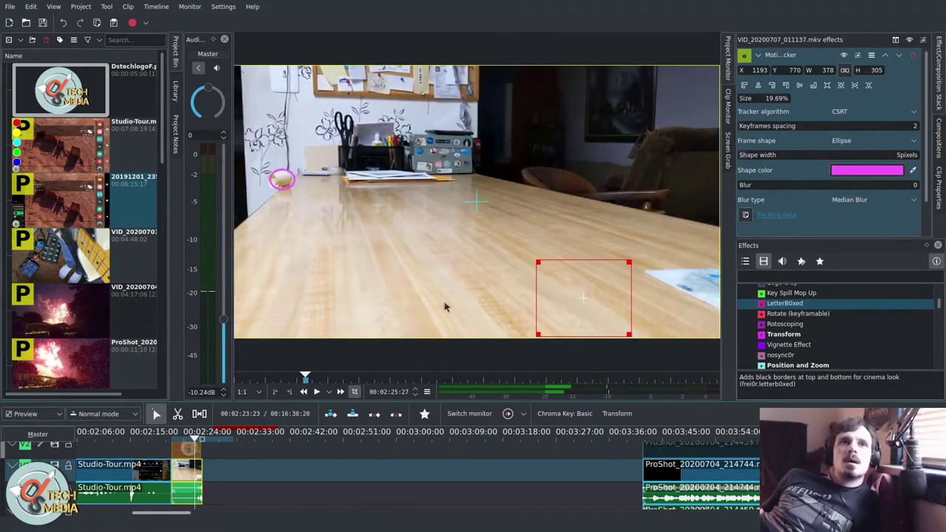
# Import the copied tracking data into the DstechlogoF.png Transform effect, mapping Geometry to Rectangle with the keyframe number limit off.
pyautogui.scroll(-1, 909, 208)
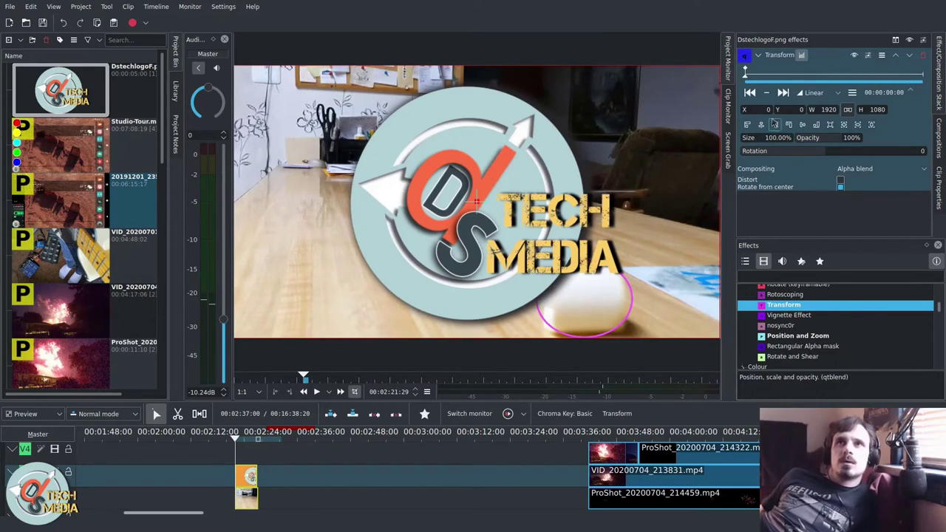
pyautogui.click(852, 91)
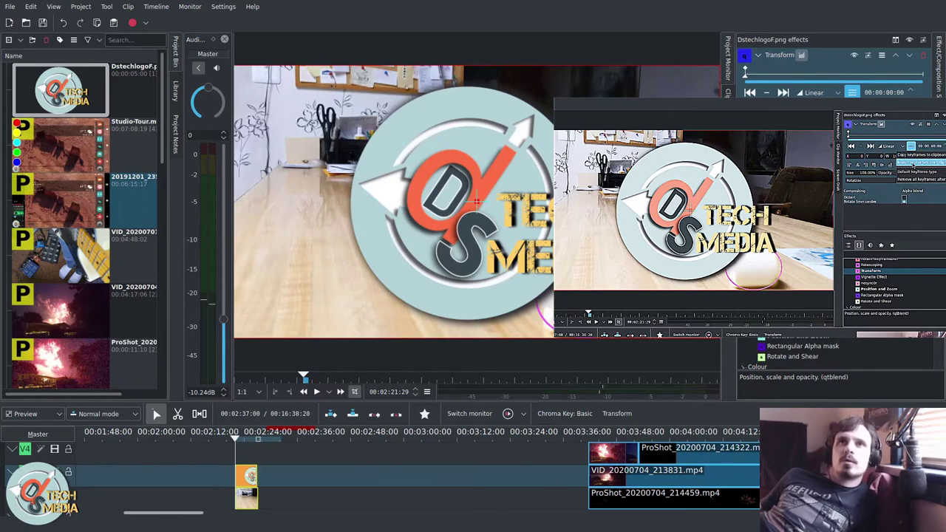
pyautogui.click(913, 164)
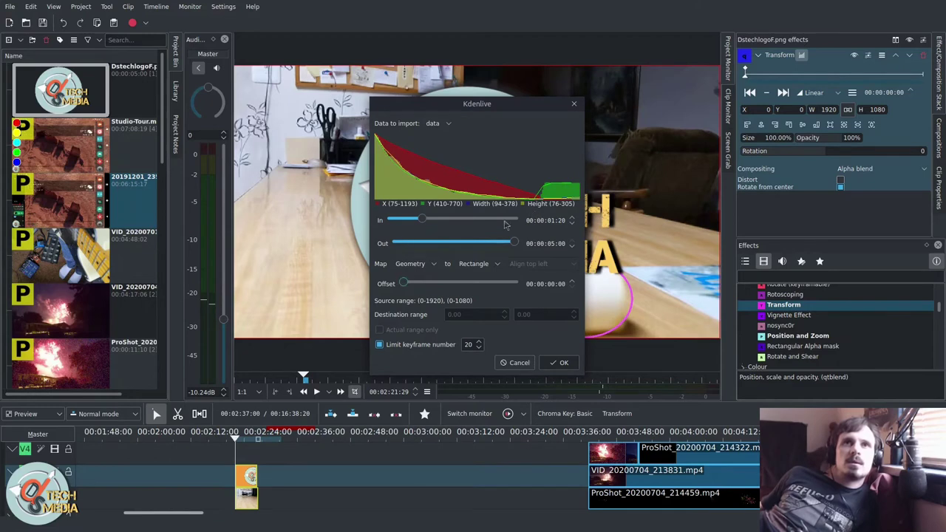
pyautogui.click(417, 345)
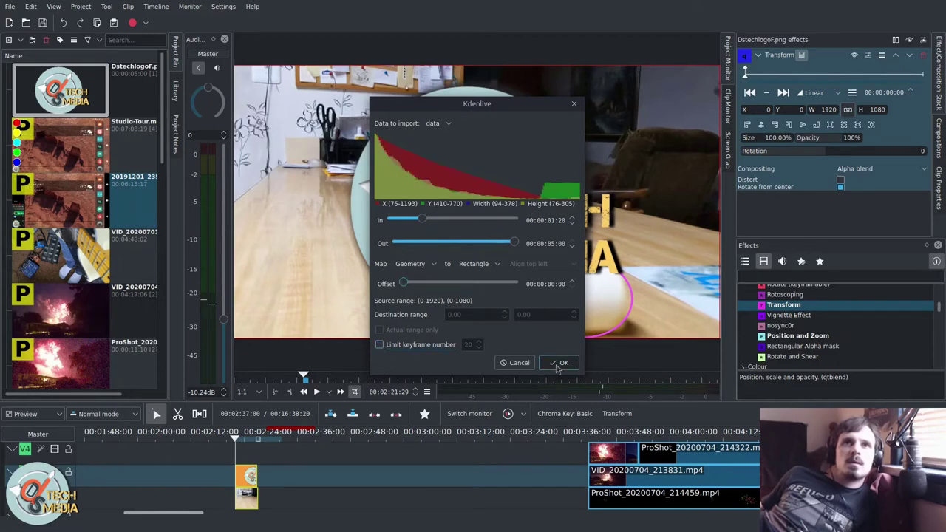
pyautogui.click(562, 363)
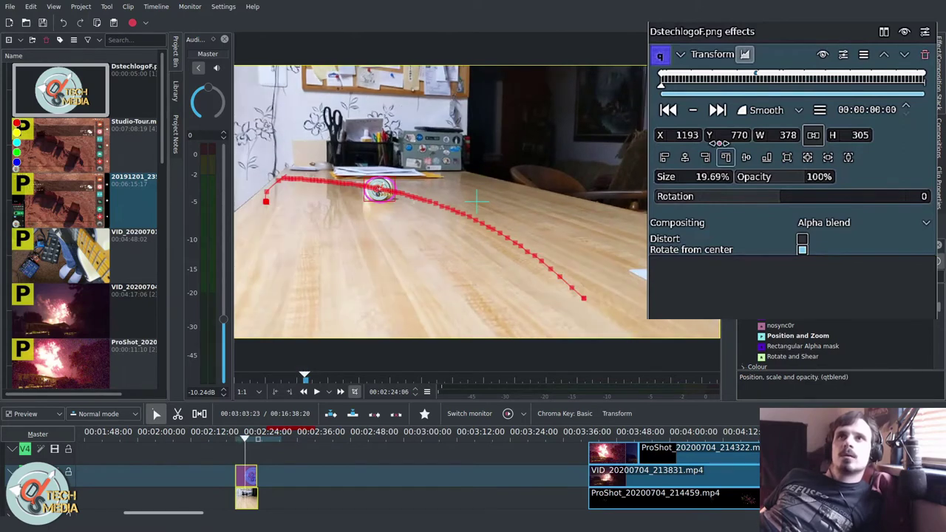
# Zoom the Transform effect's keyframe ruler to a shorter range and step back through the imported keyframes.
pyautogui.moveTo(924, 95); pyautogui.dragTo(815, 109)
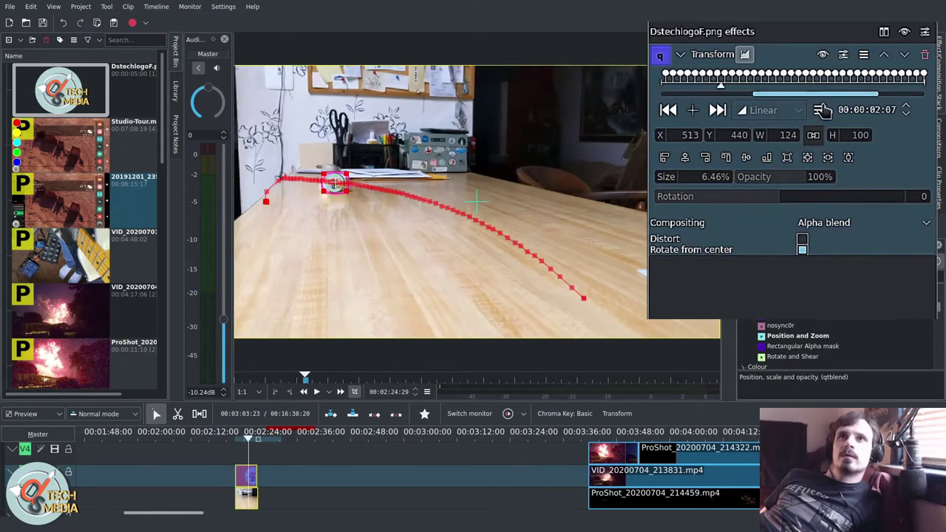
pyautogui.click(839, 76)
pyautogui.click(668, 110)
pyautogui.click(668, 110)
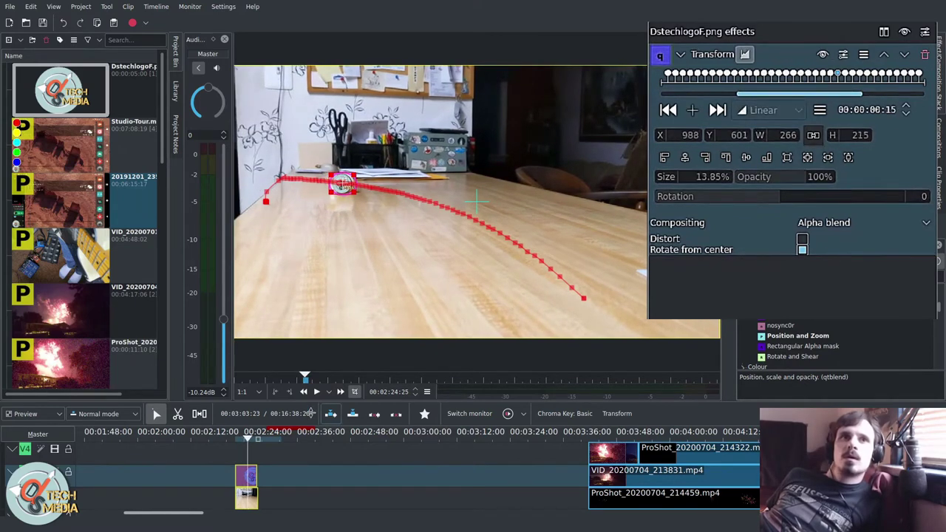
# Replay the logo and video clips from near their start to check how the logo follows the tracked object.
pyautogui.moveTo(248, 437); pyautogui.dragTo(235, 449)
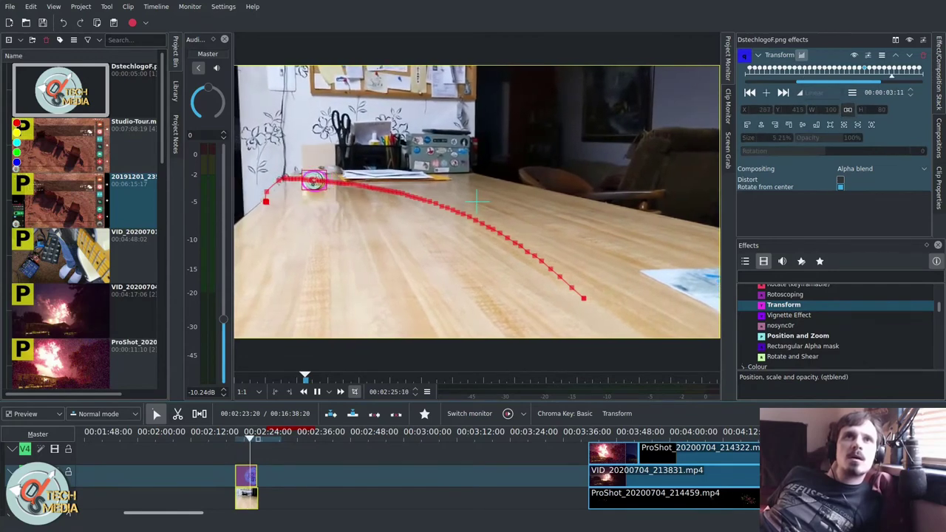
pyautogui.press('space')
pyautogui.moveTo(256, 442); pyautogui.dragTo(238, 452)
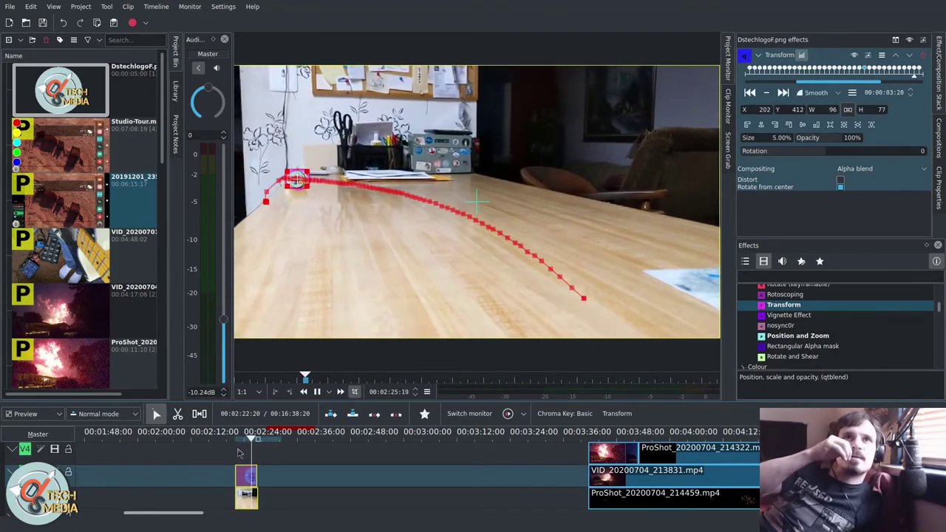
pyautogui.press('space')
pyautogui.press('space')
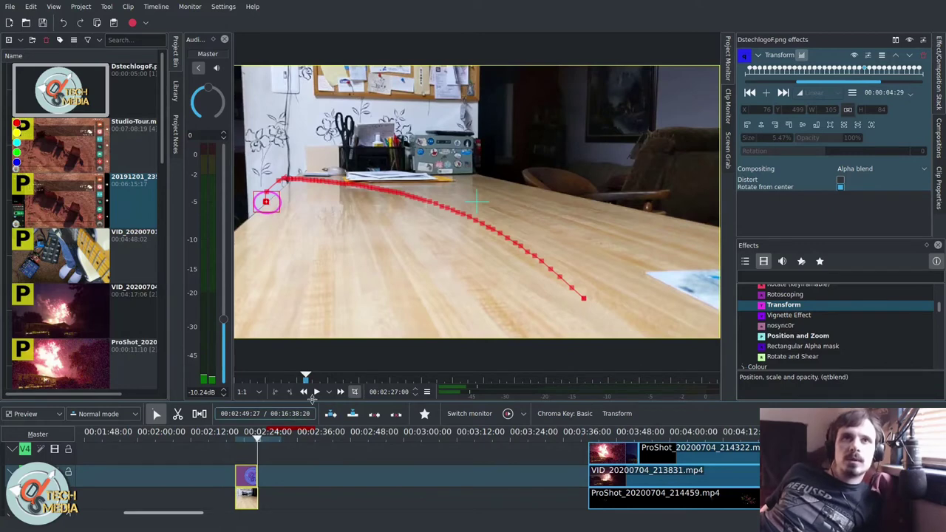
# Search the effects for "wav" and add the Audio Waveform Filter to the Master effects.
pyautogui.click(811, 276)
pyautogui.write('wav')
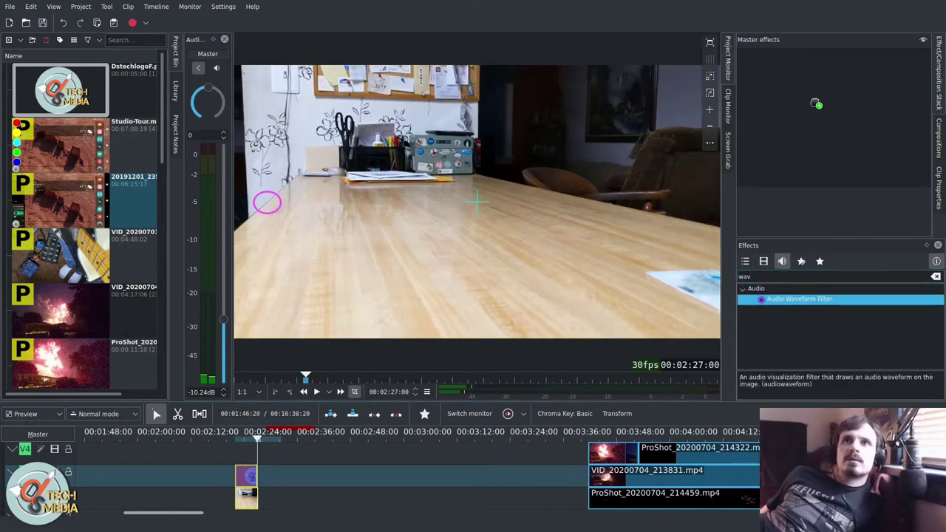
pyautogui.moveTo(816, 104); pyautogui.dragTo(812, 101)
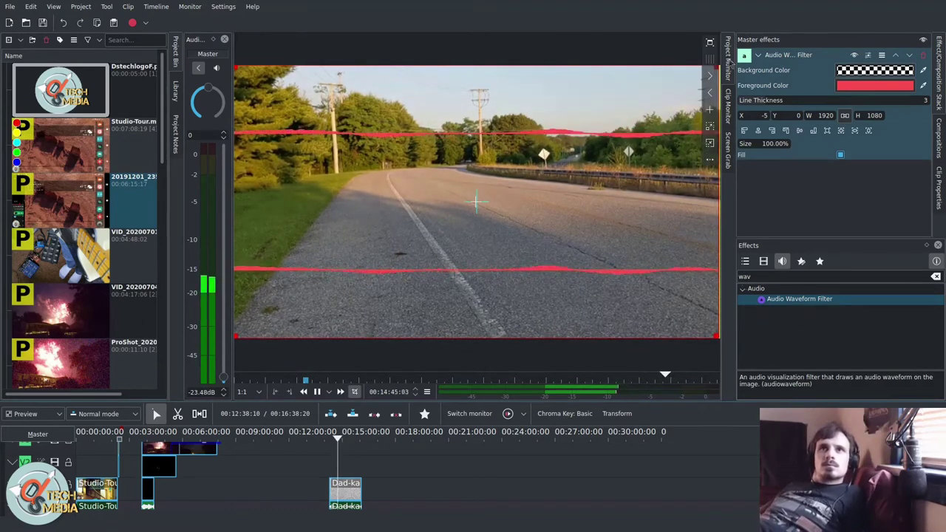
# Shrink the waveform overlay to about 1143 px wide, move it to about X 349, Y 433, and stop playback.
pyautogui.moveTo(717, 336); pyautogui.dragTo(521, 414)
pyautogui.moveTo(375, 244); pyautogui.dragTo(465, 359)
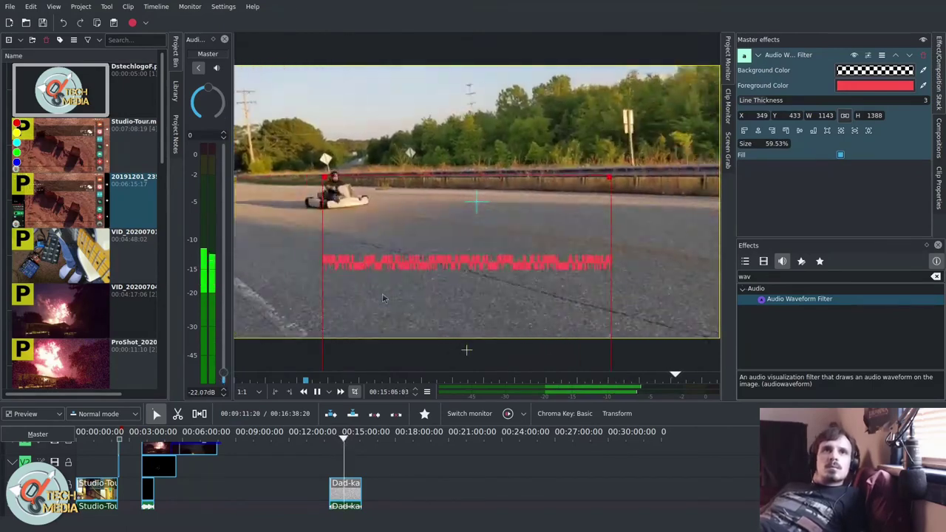
pyautogui.press('space')
# Set the ProShot_20200704_214322.mp4 audio as reference, align the V1 and V2 fireworks clips to it, and play the result.
pyautogui.rightClick(189, 488)
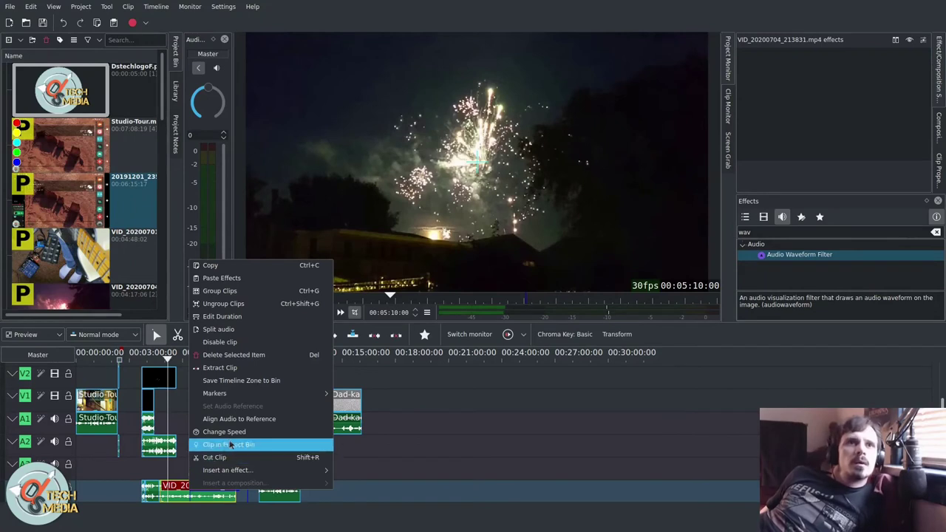
pyautogui.click(149, 500)
pyautogui.rightClick(150, 499)
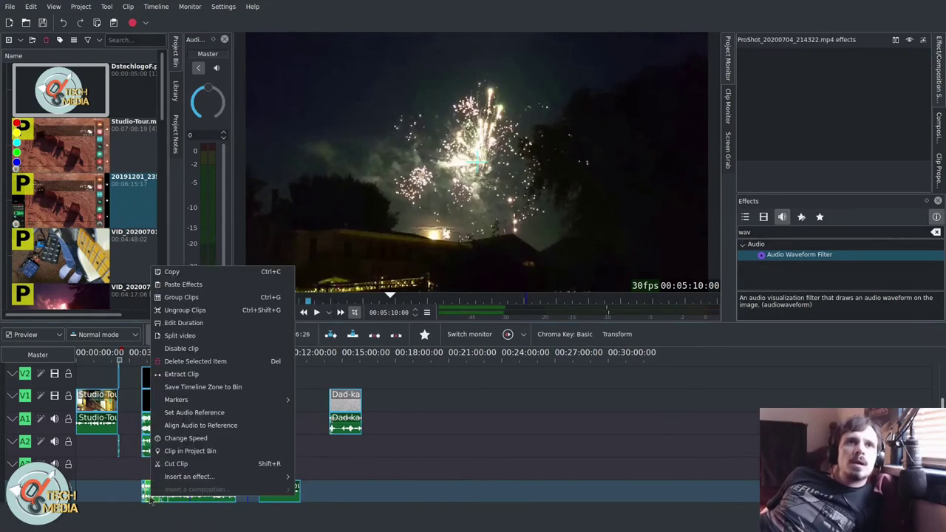
pyautogui.moveTo(192, 399)
pyautogui.click(340, 409)
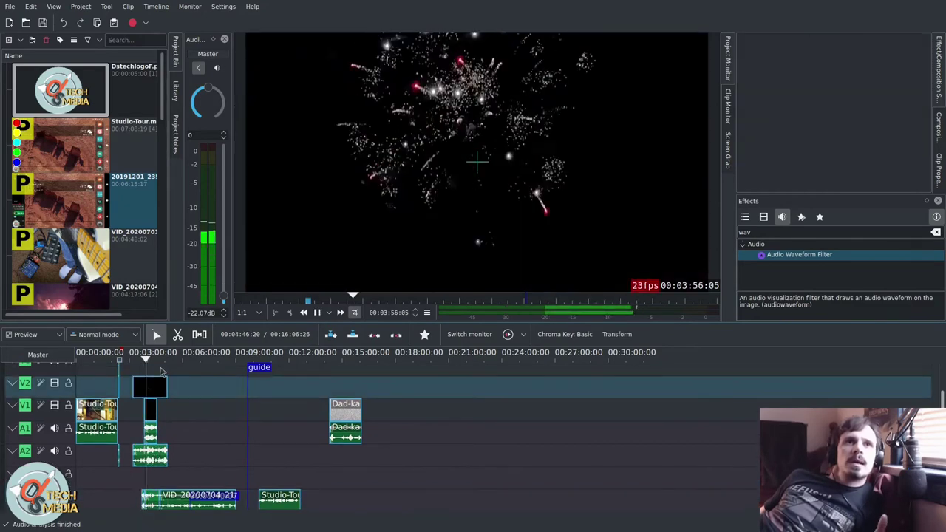
pyautogui.press('space')
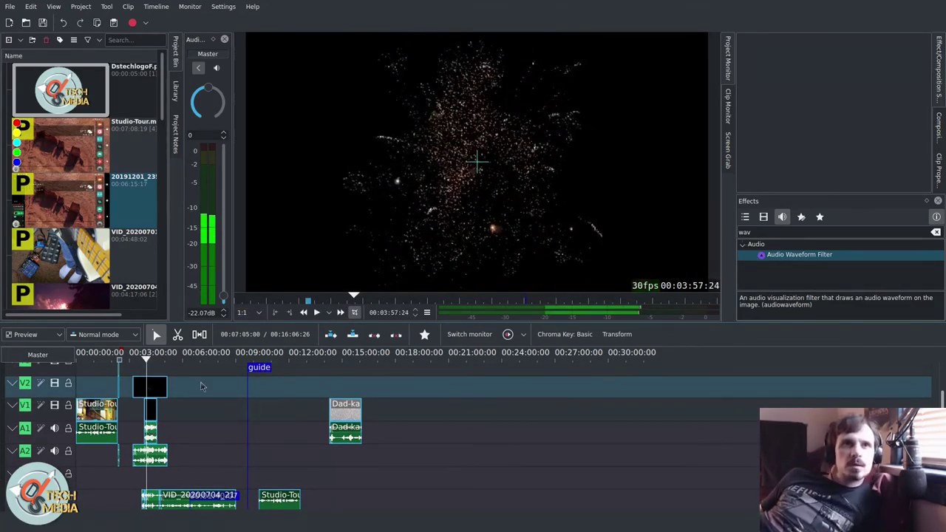
# Reorder the DstechlogoF.png clip's effect stack so that Fade out sits above Transform.
pyautogui.scroll(1, 163, 431)
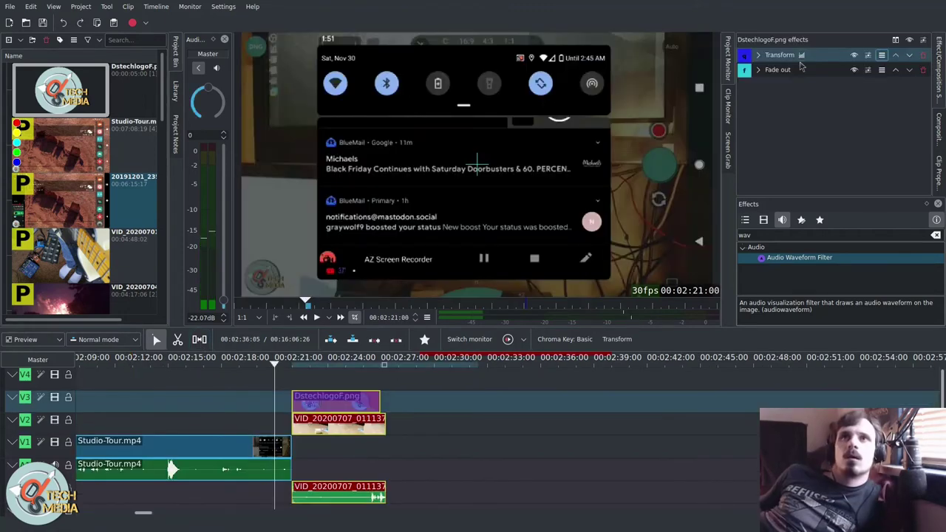
pyautogui.click(803, 69)
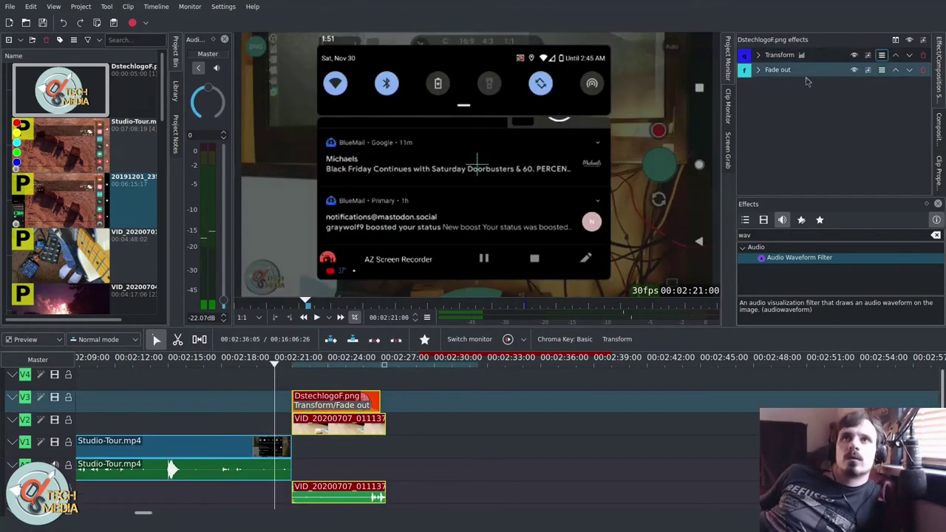
pyautogui.moveTo(811, 69); pyautogui.dragTo(811, 55)
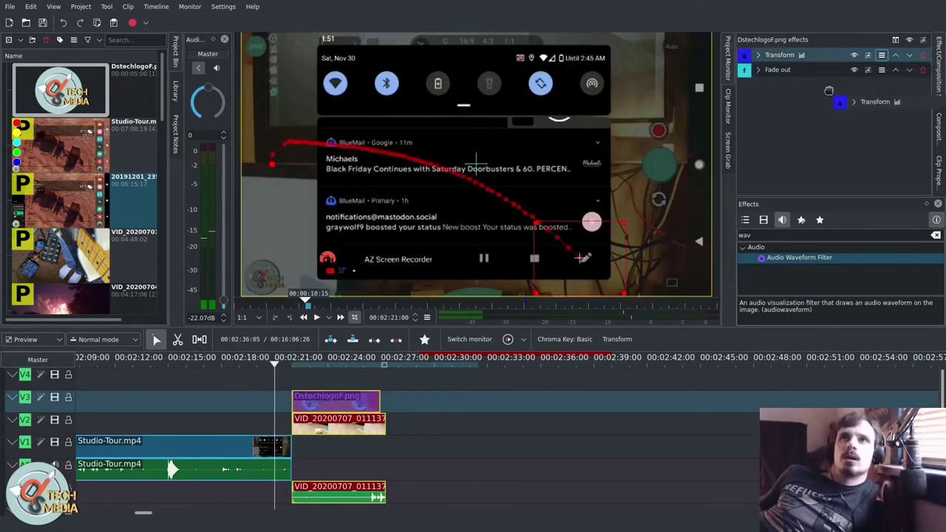
# Save the logo clip's Fade out and Transform effects as an effect stack named "Good".
pyautogui.rightClick(866, 76)
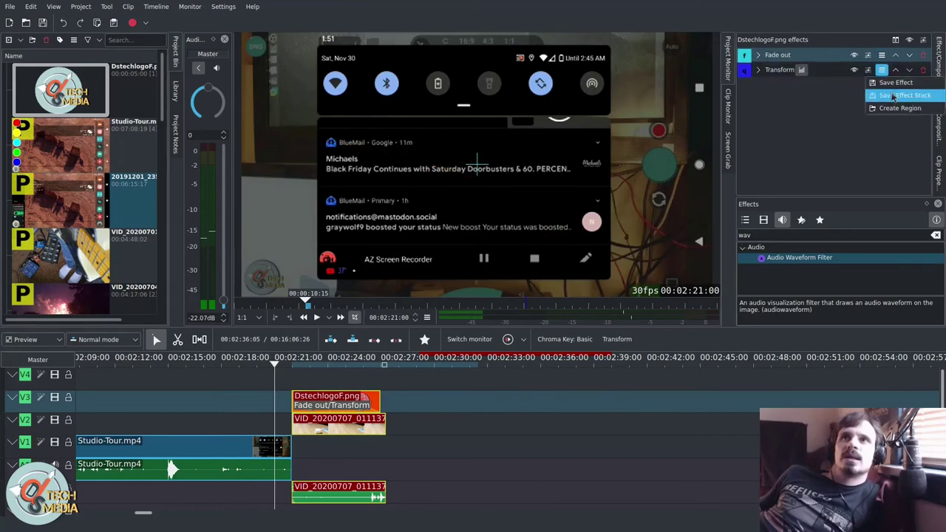
pyautogui.click(893, 97)
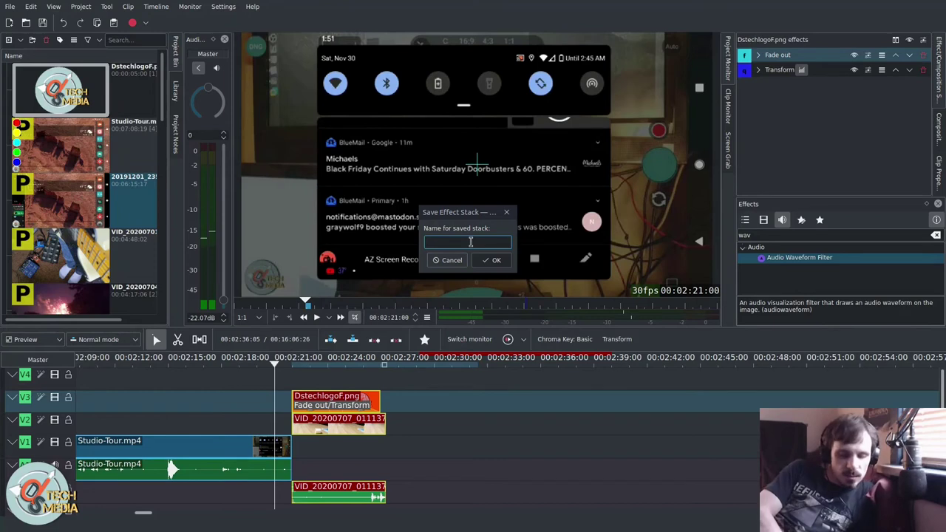
pyautogui.write('Good')
pyautogui.press('Return')
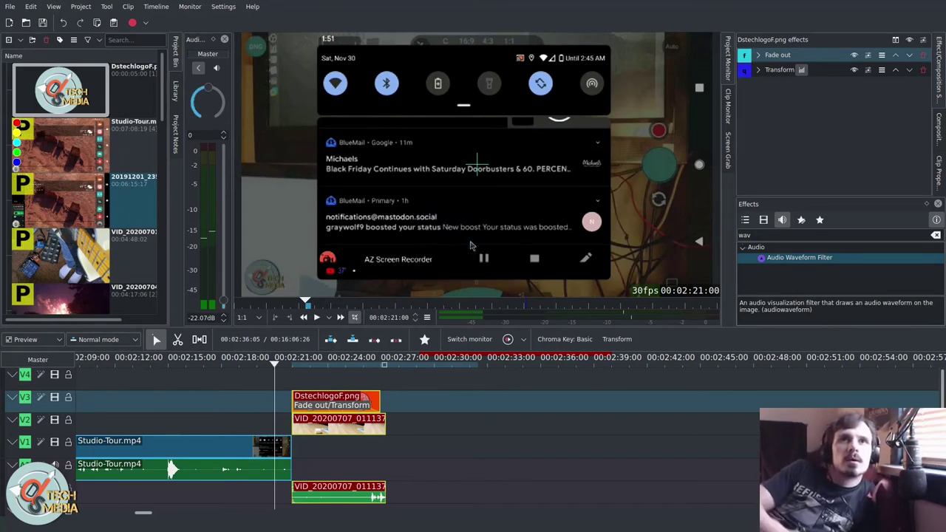
pyautogui.click(882, 70)
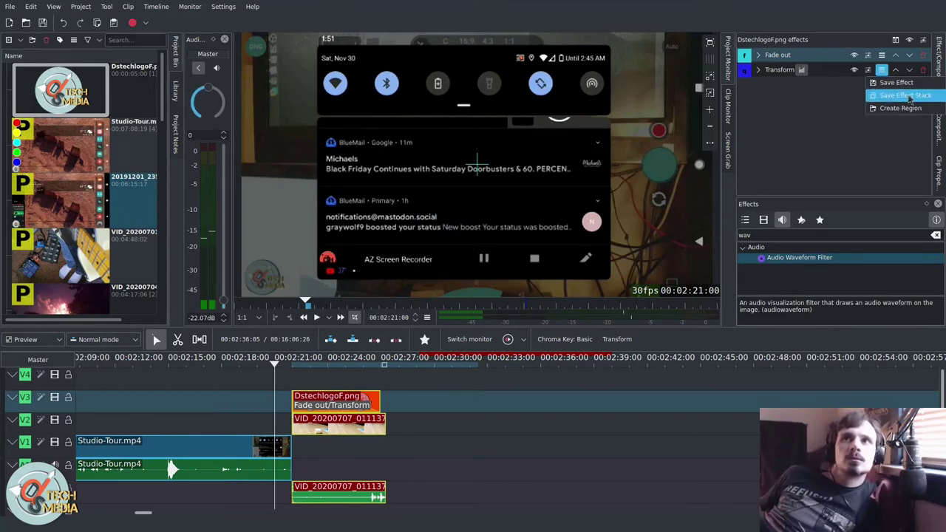
pyautogui.click(877, 103)
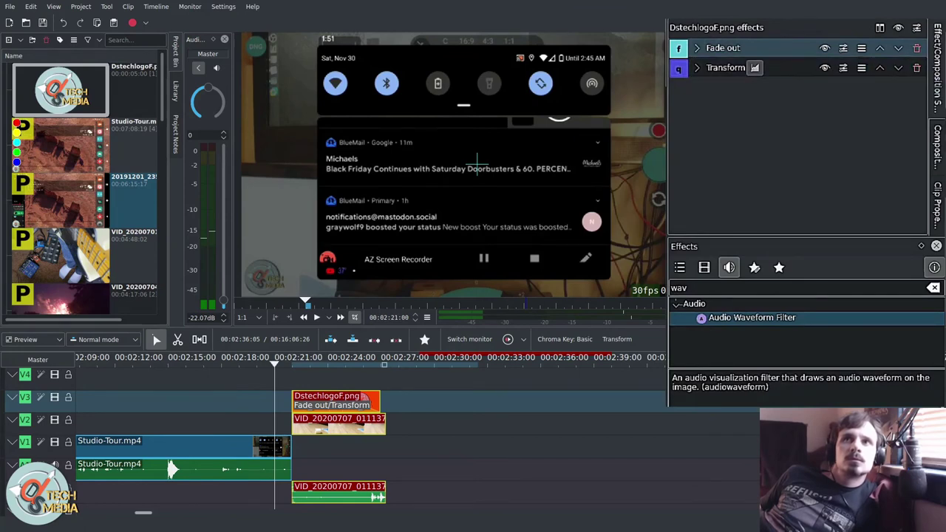
# Show the custom effects with the search cleared, locate the saved Good stack, and apply it to the Studio-Tour.mp4 clip.
pyautogui.click(680, 267)
pyautogui.click(778, 267)
pyautogui.click(754, 267)
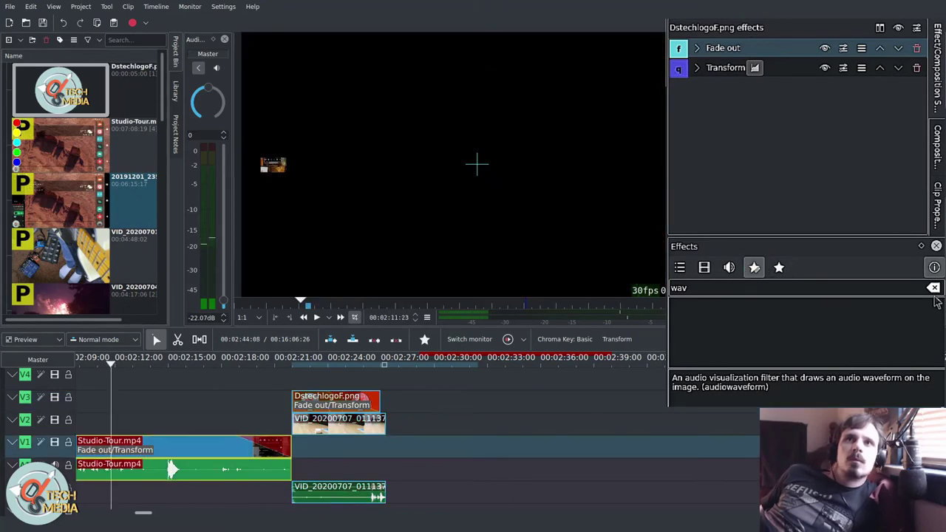
pyautogui.click(933, 288)
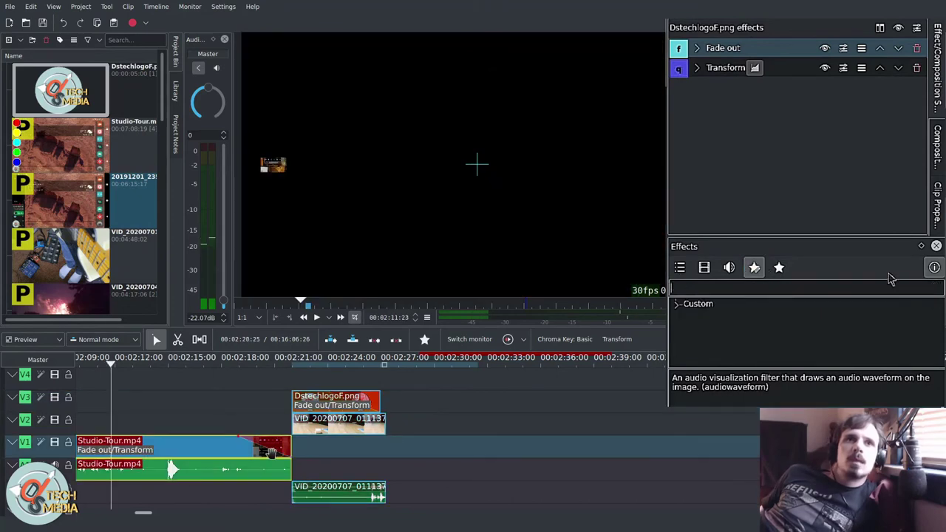
pyautogui.click(677, 304)
pyautogui.moveTo(114, 375); pyautogui.dragTo(231, 406)
pyautogui.click(706, 318)
# Try moving the Studio-Tour.mp4 clip from track V1 up to track V2.
pyautogui.moveTo(164, 445); pyautogui.dragTo(153, 429)
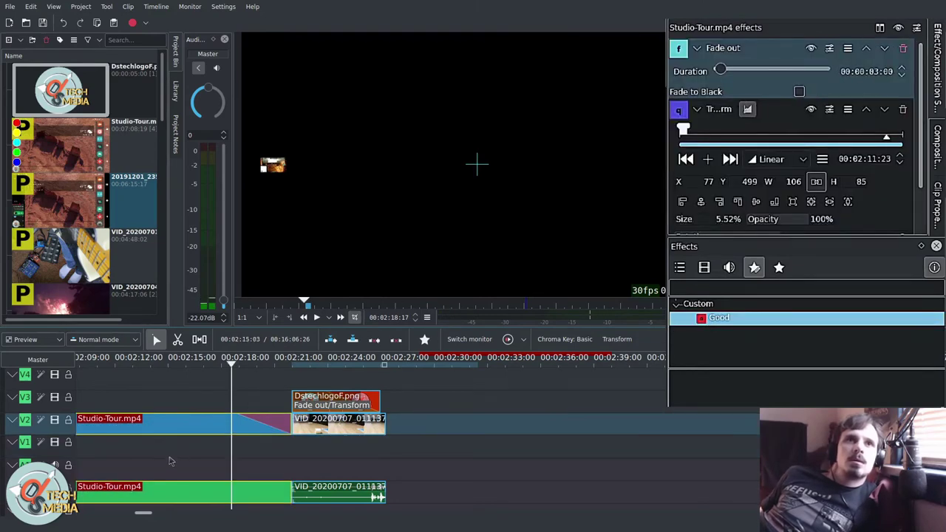
pyautogui.scroll(3, 170, 463)
pyautogui.click(254, 406)
pyautogui.moveTo(253, 407); pyautogui.dragTo(174, 409)
pyautogui.scroll(3, 180, 409)
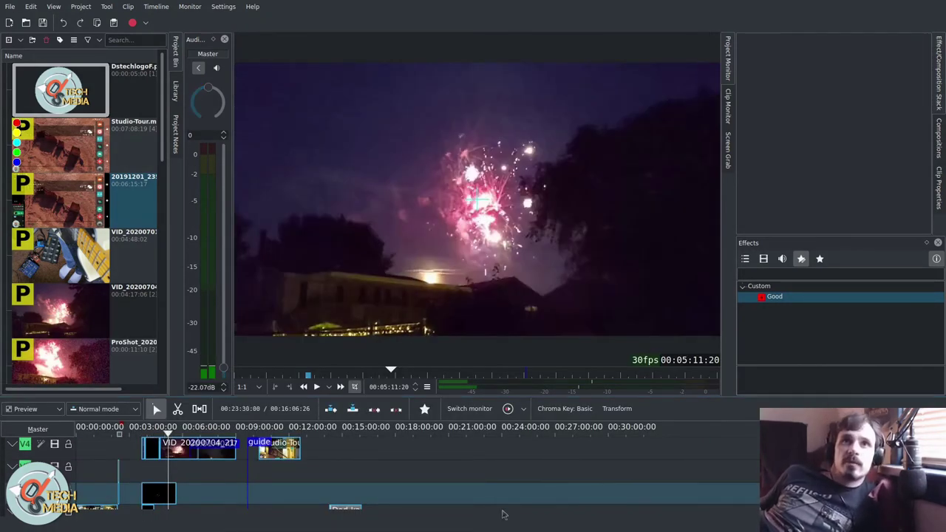
# Expand the audio mixer to show the individual track channels beside Master, and slightly enlarge the timeline area.
pyautogui.click(198, 68)
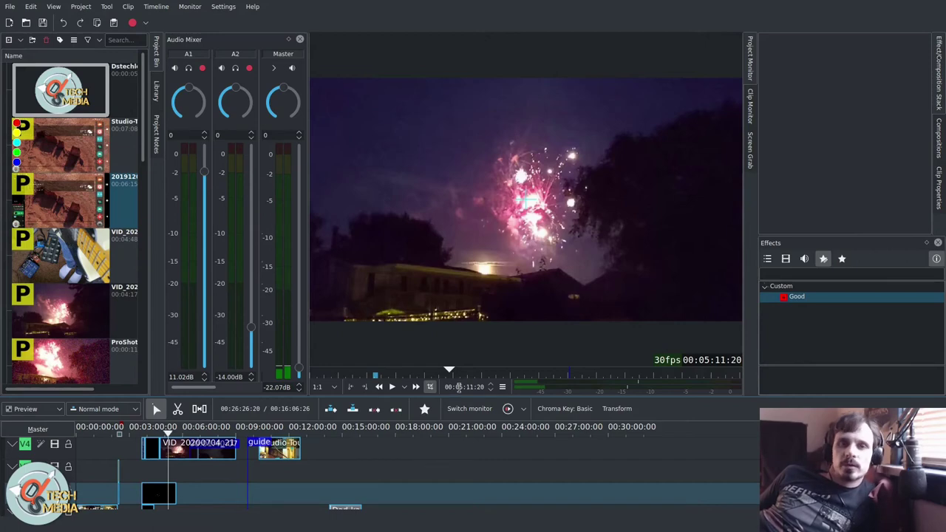
pyautogui.moveTo(457, 398)
pyautogui.mouseDown()
pyautogui.moveTo(457, 377)
pyautogui.moveTo(457, 395)
pyautogui.mouseUp()
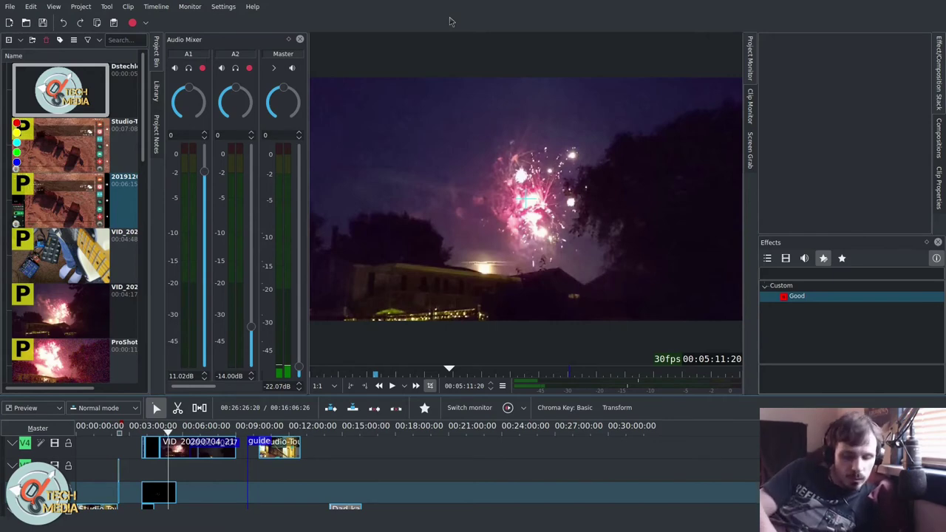
# Leave Kdenlive's full-screen mode and switch to the Brave browser showing the Kdenlive 20.04 release announcement.
pyautogui.hotkey('ctrl', 'shift', 'f')
pyautogui.hotkey('alt', 'Tab')
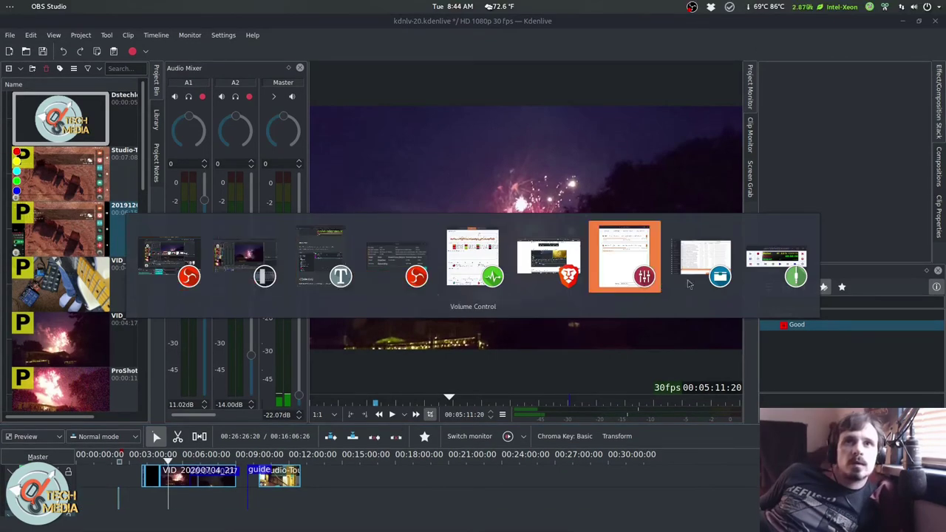
pyautogui.click(527, 372)
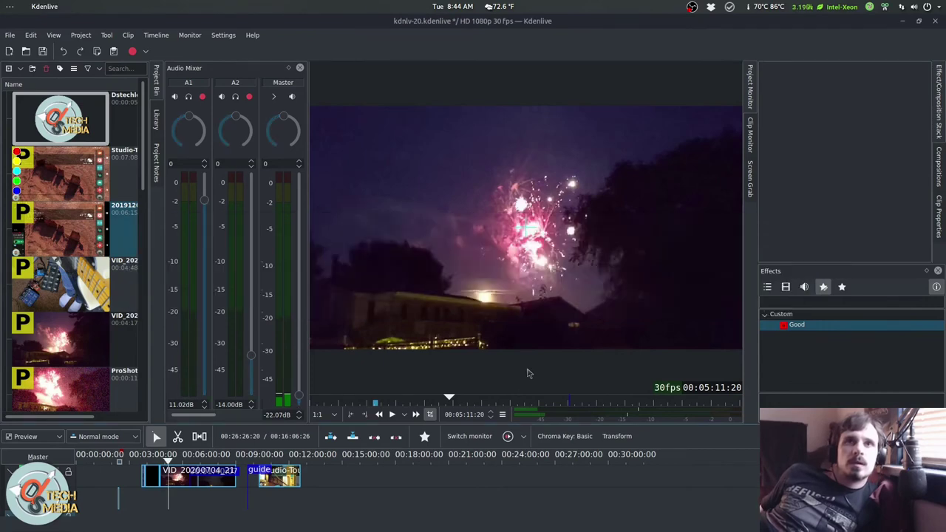
pyautogui.hotkey('alt', 'Tab')
pyautogui.hotkey('alt', 'Tab')
pyautogui.hotkey('alt', 'Tab')
pyautogui.hotkey('alt', 'Tab')
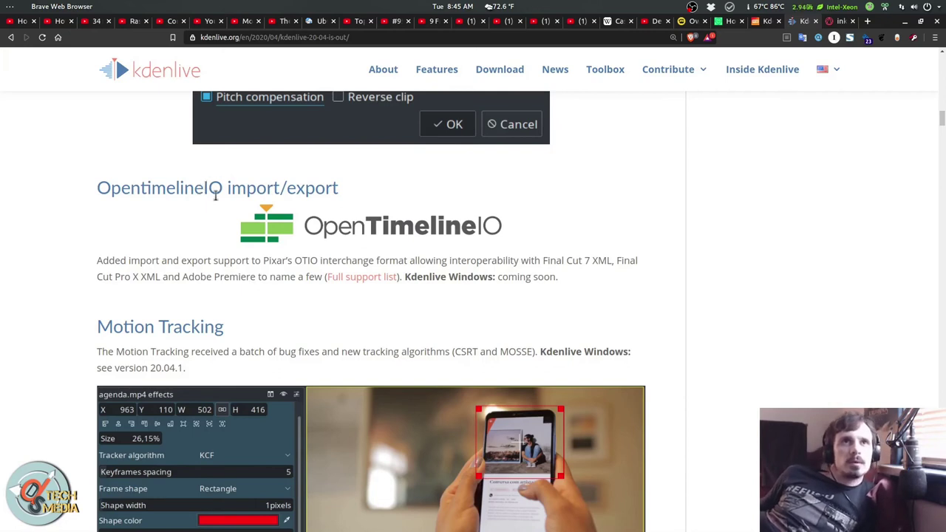
# Examine the OpentimelineIO import/export paragraph in the release announcement, including its Windows note, and return to the Pitch Shift section above it.
pyautogui.tripleClick(249, 264)
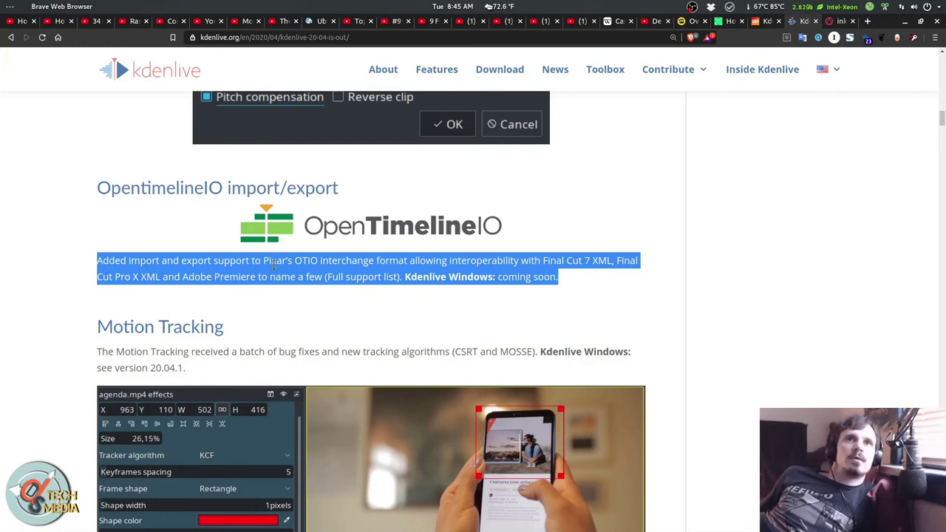
pyautogui.click(413, 290)
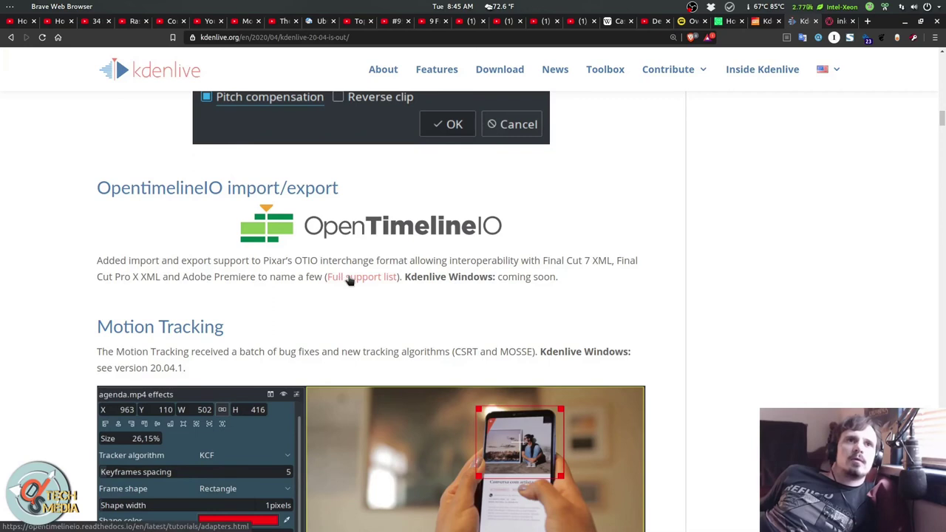
pyautogui.moveTo(466, 275)
pyautogui.mouseDown()
pyautogui.moveTo(520, 277)
pyautogui.moveTo(467, 279)
pyautogui.mouseUp()
pyautogui.moveTo(403, 285); pyautogui.dragTo(513, 292)
pyautogui.tripleClick(513, 291)
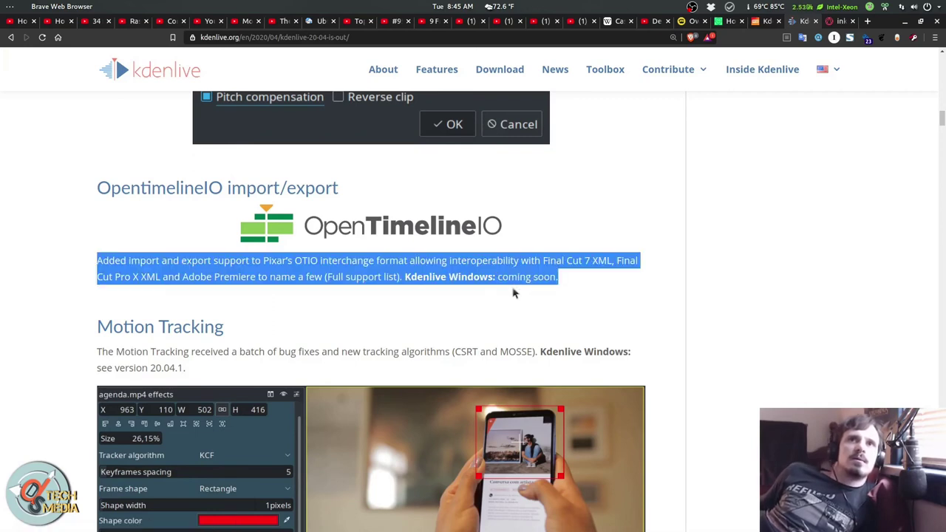
pyautogui.click(508, 292)
pyautogui.scroll(-1, 508, 291)
pyautogui.scroll(3, 508, 291)
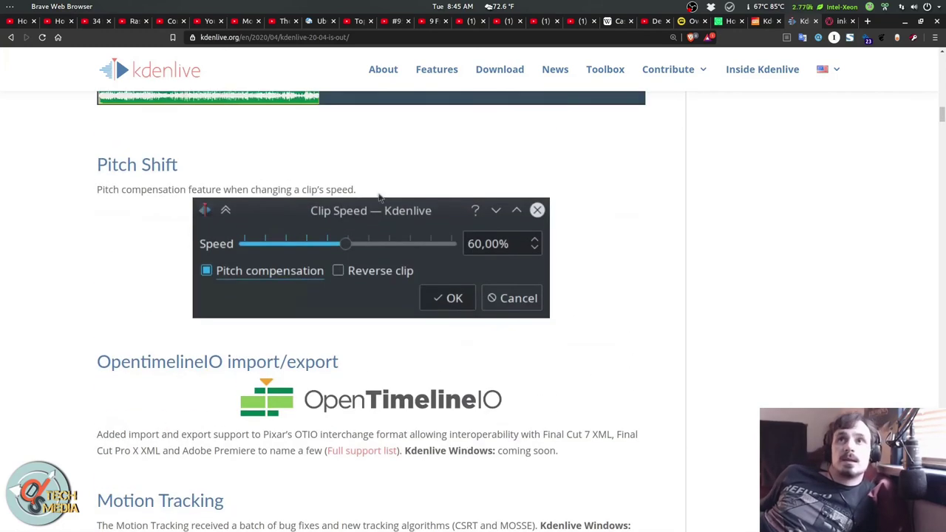